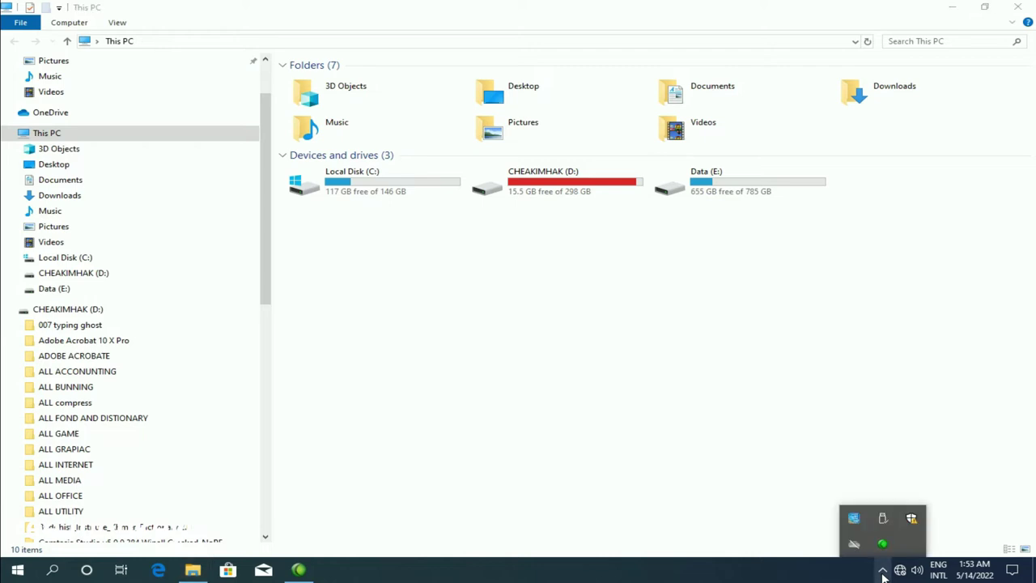
Open the MSOffice Pro.Plus.2019 x64 16.0.10325.20118 folder inside the Office Pro Plus 2019 folder of ALL OFFICE on drive D
drag(257, 228, 276, 315)
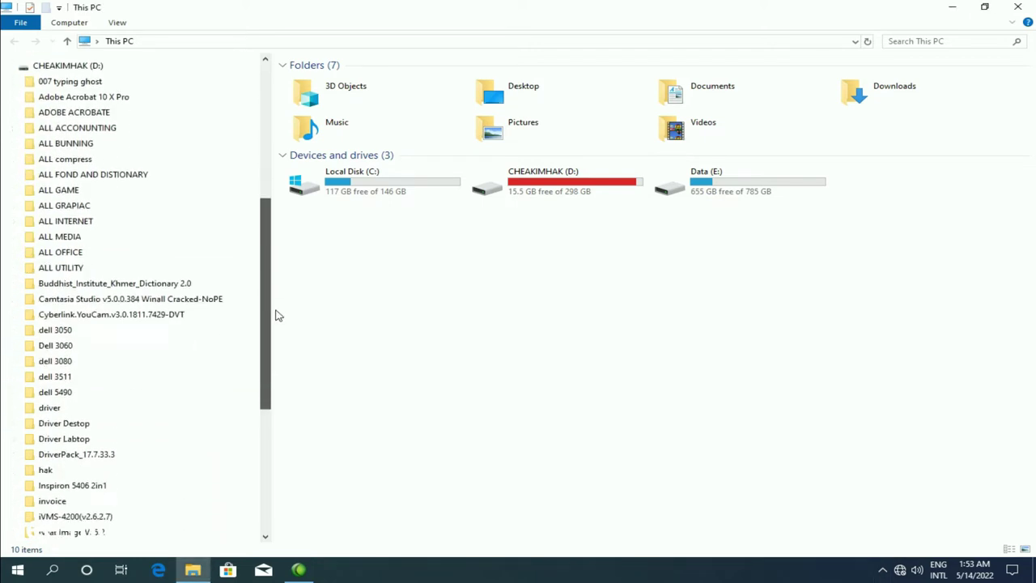
click(76, 253)
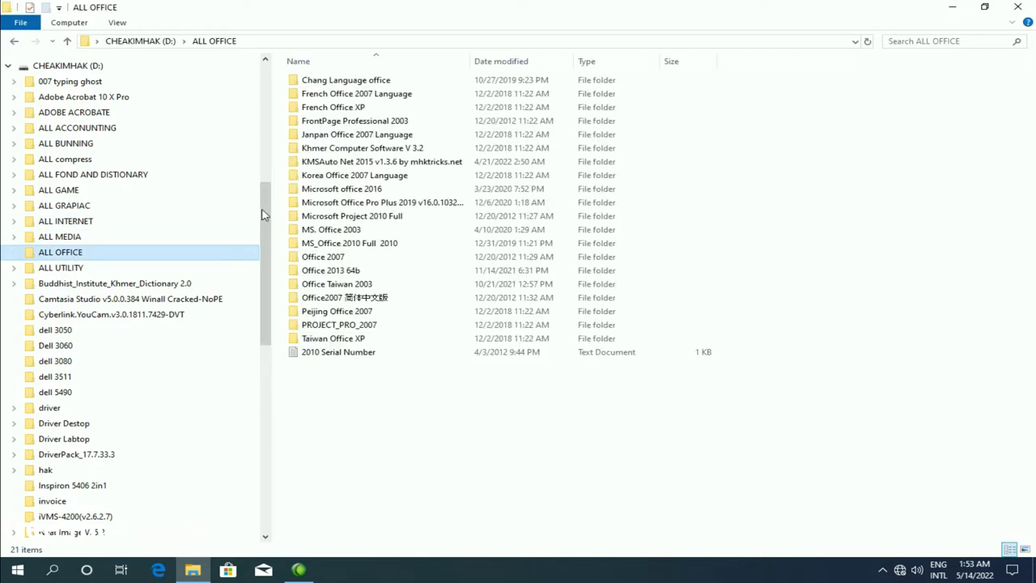
double_click(411, 204)
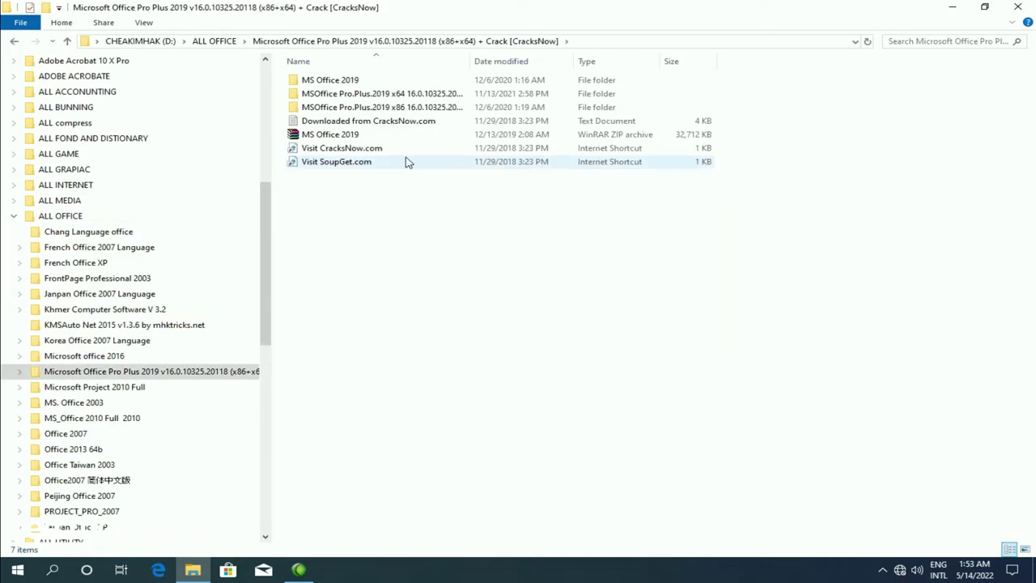
double_click(382, 94)
double_click(354, 79)
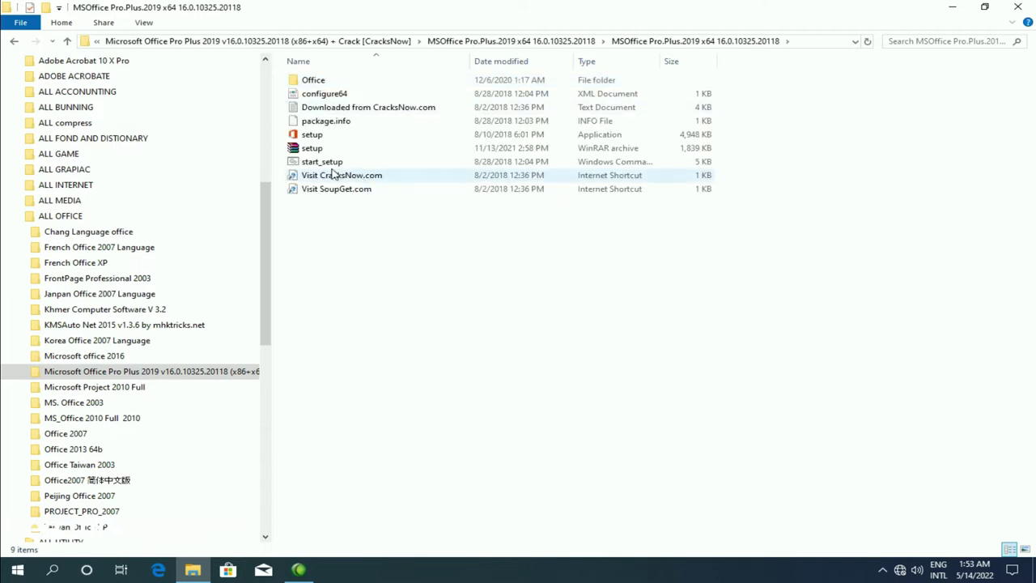
click(15, 42)
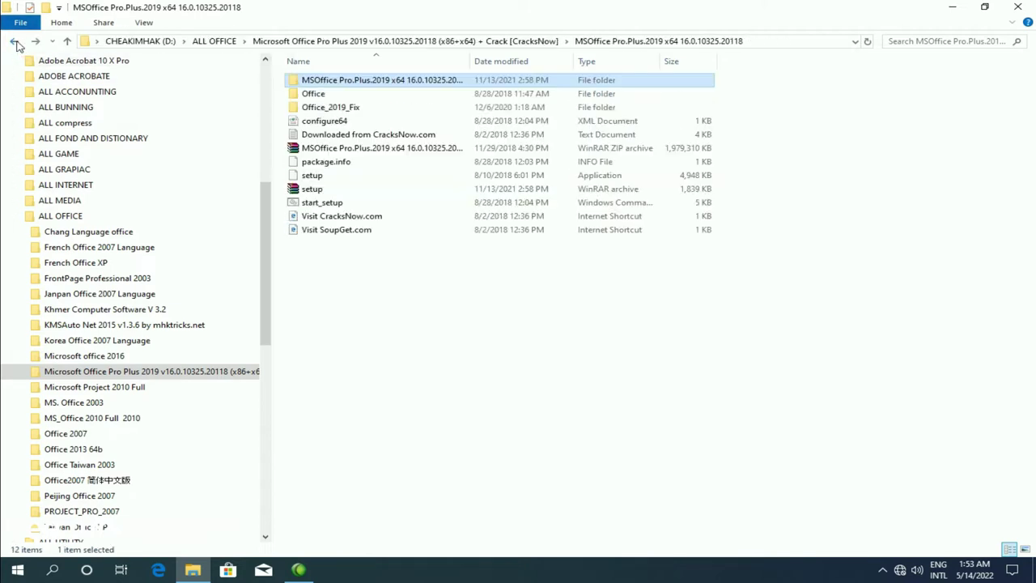
Run the start_setup command file to launch the Office installation and minimize File Explorer
double_click(322, 203)
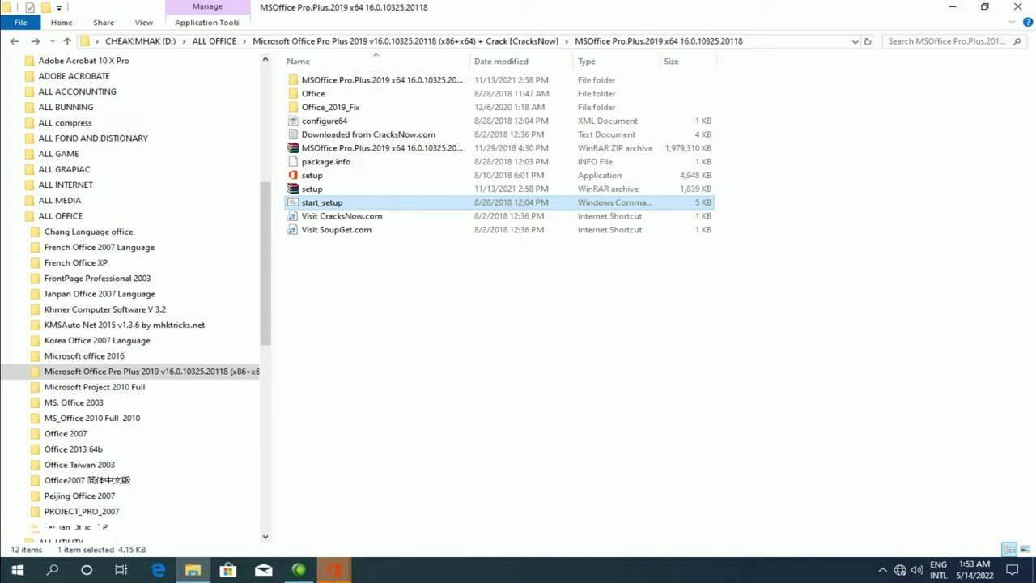
mouse_move(331, 569)
mouse_move(381, 516)
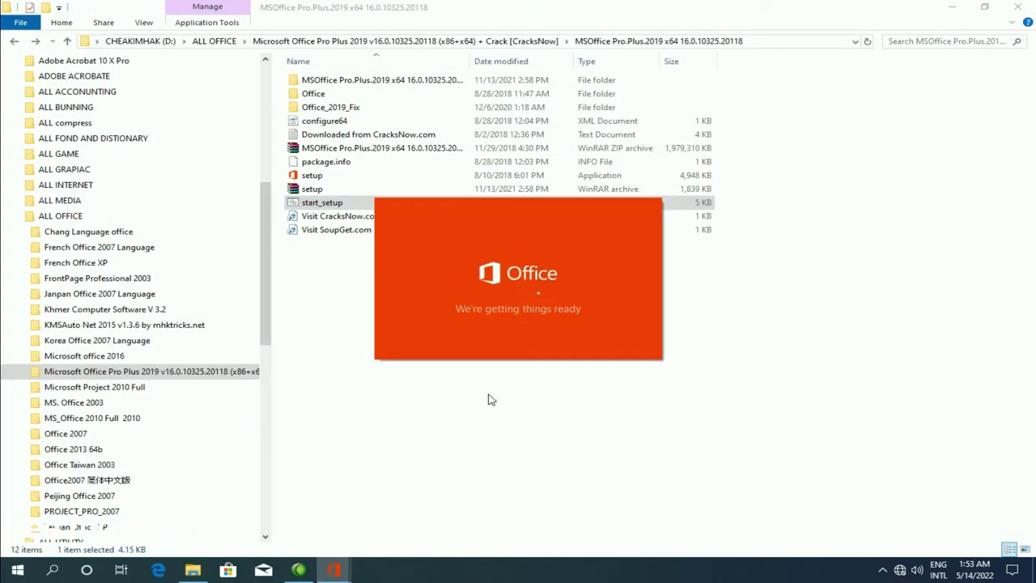
click(960, 12)
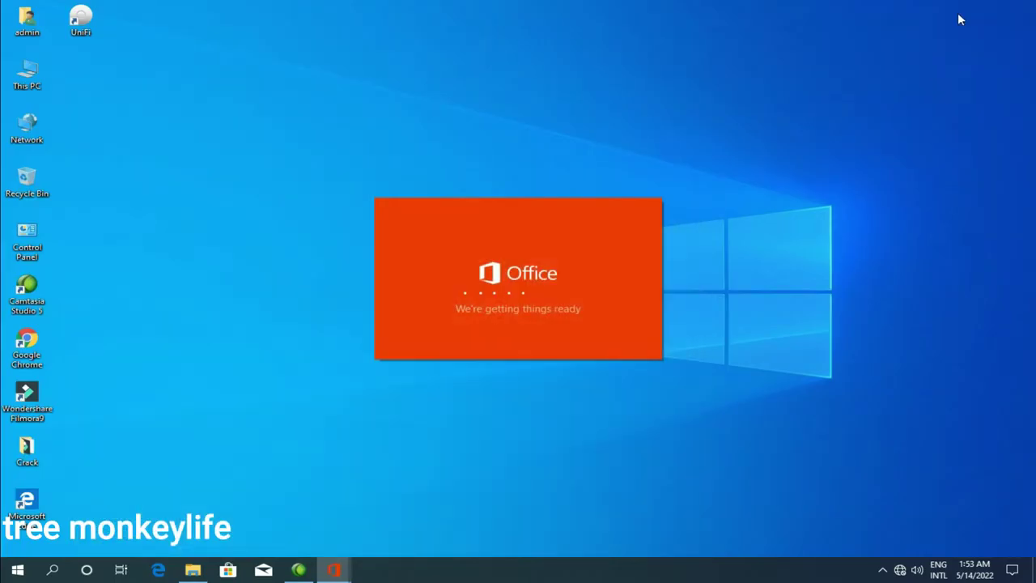
right_click(365, 65)
click(388, 102)
right_click(322, 80)
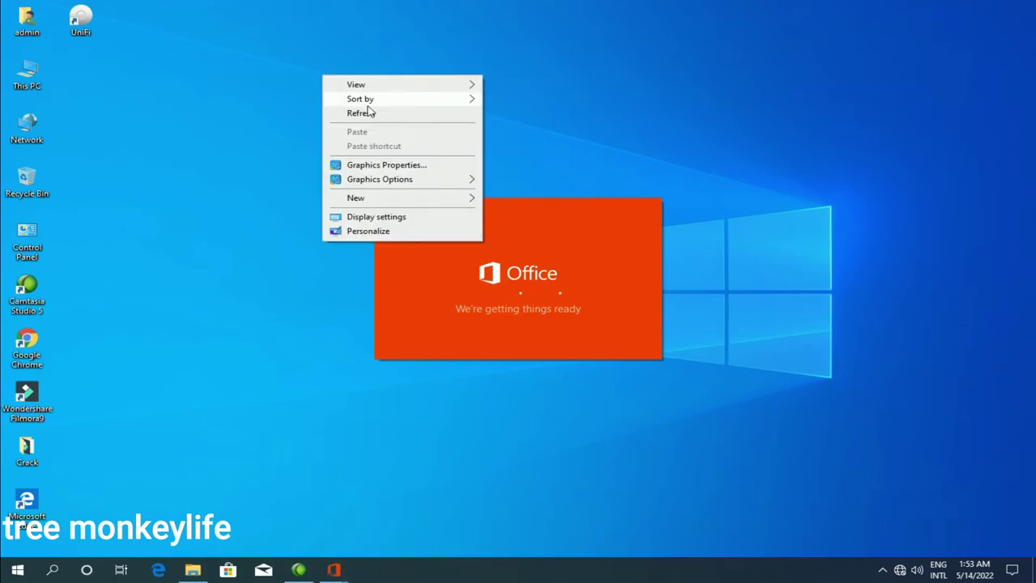
click(366, 110)
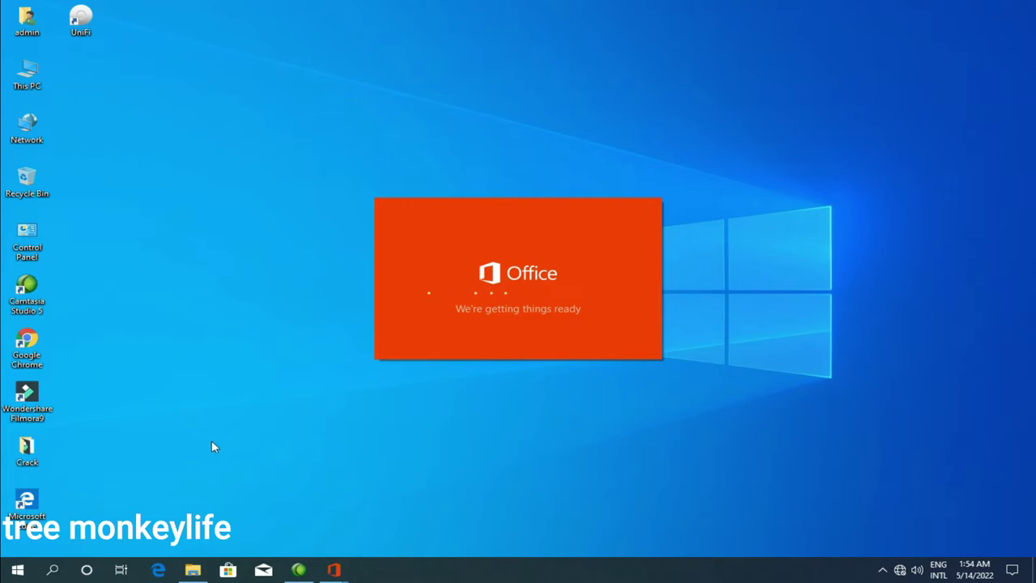
Bring File Explorer back as a smaller window and arrange it below the Office installer so the installation progress stays in view
mouse_move(199, 569)
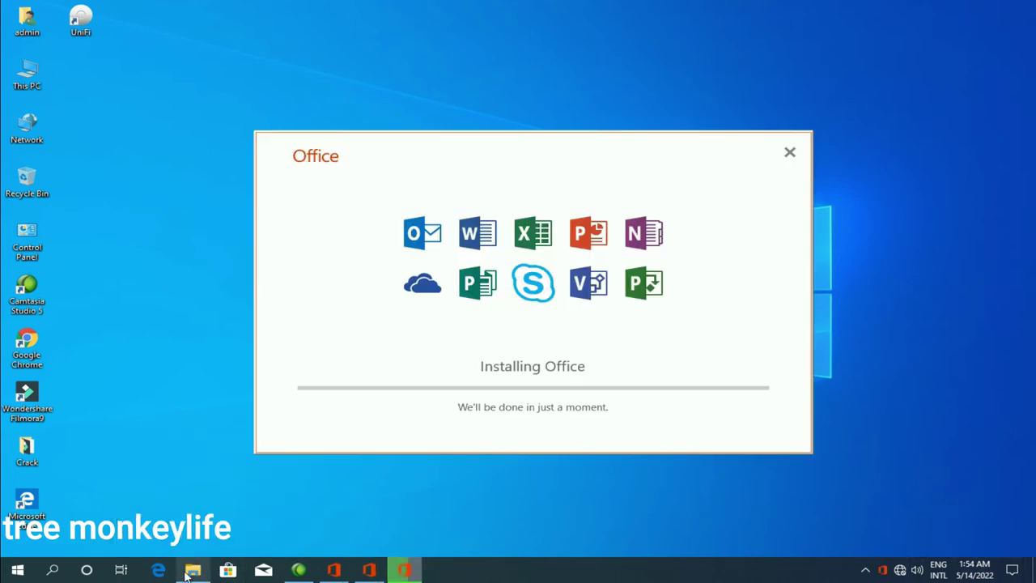
click(190, 571)
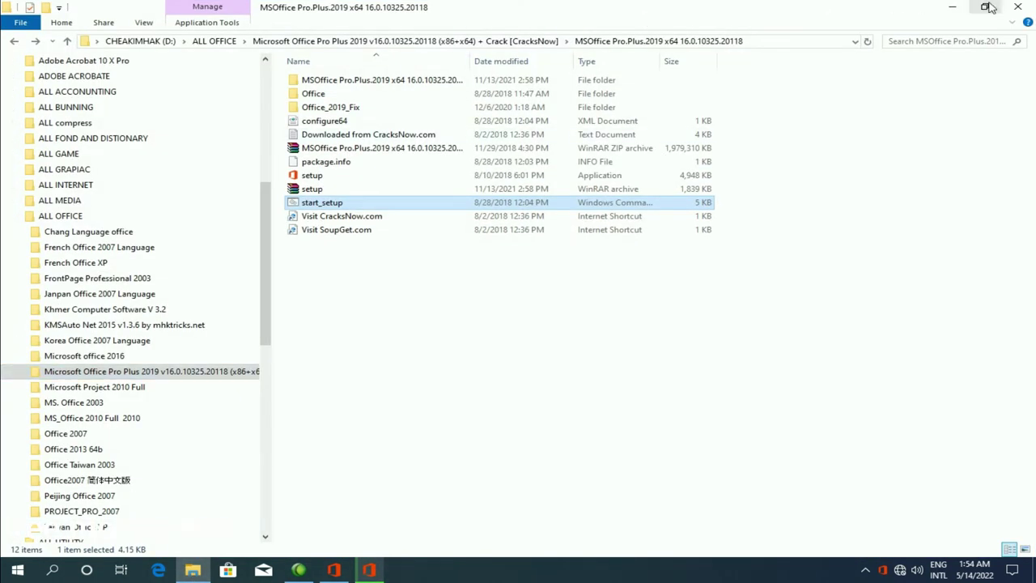
click(987, 8)
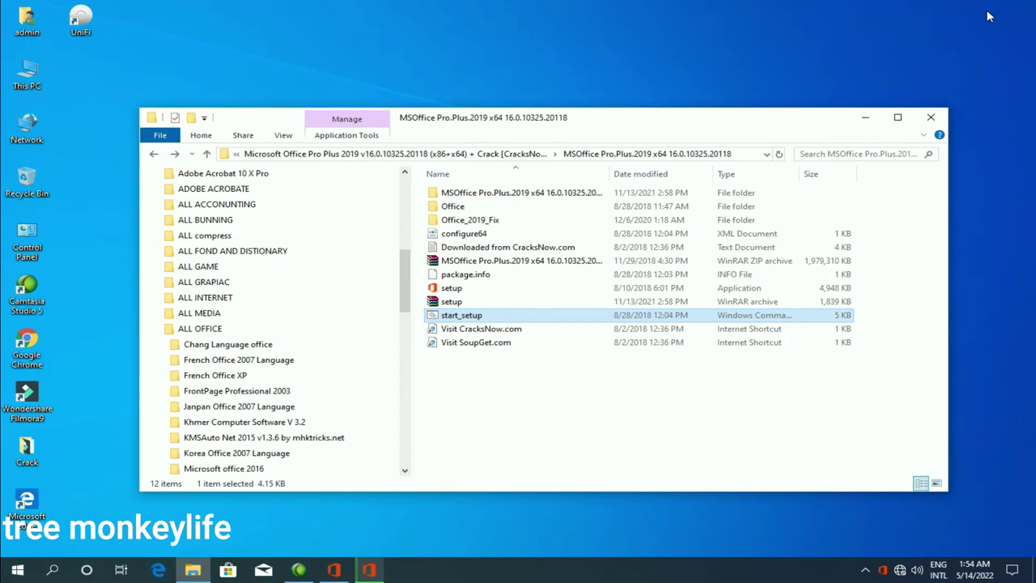
drag(648, 117, 646, 394)
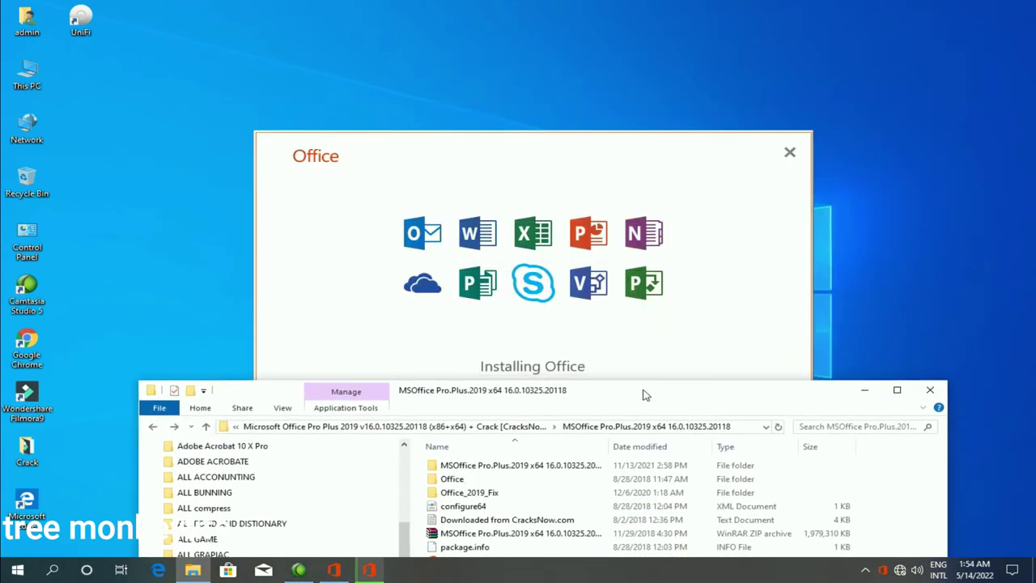
drag(532, 147, 492, 15)
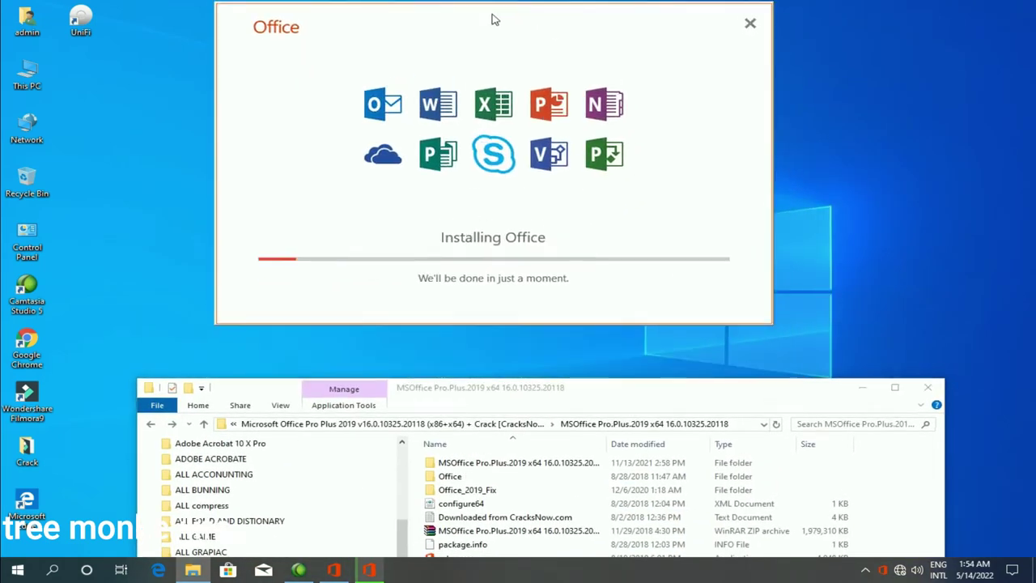
click(570, 413)
drag(536, 391, 503, 289)
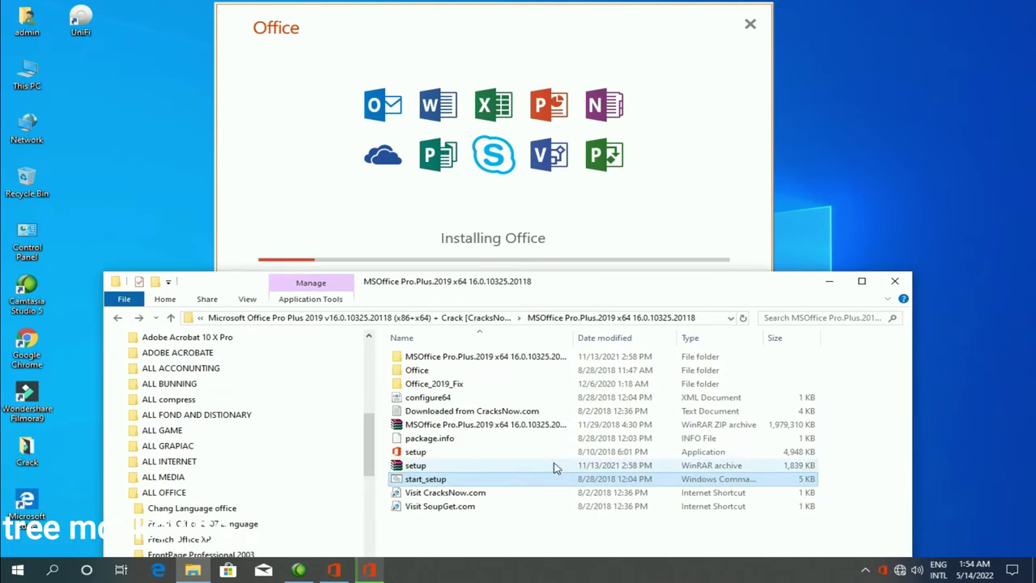
Create a new text document on the desktop and open it in Notepad
right_click(135, 172)
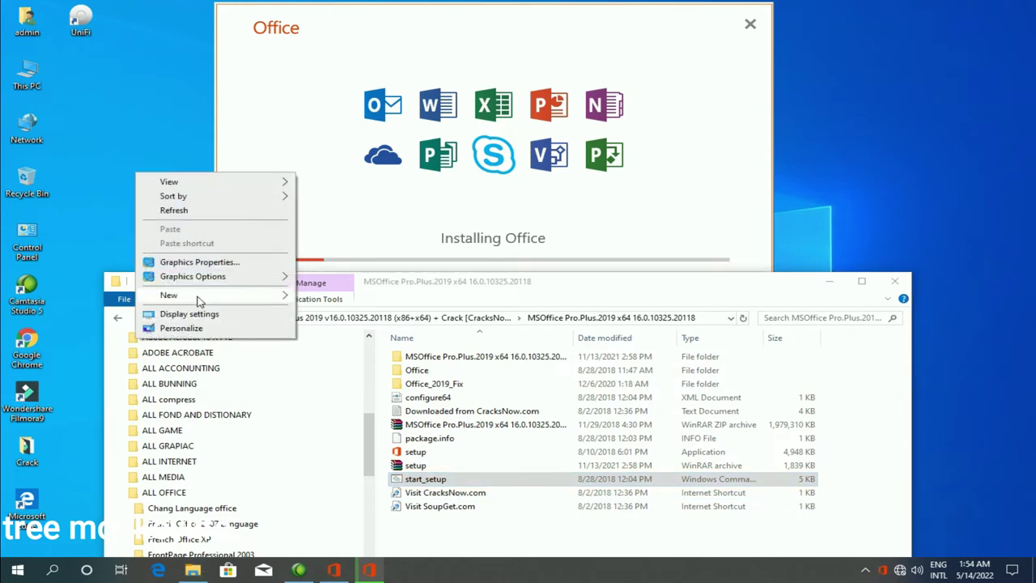
mouse_move(200, 302)
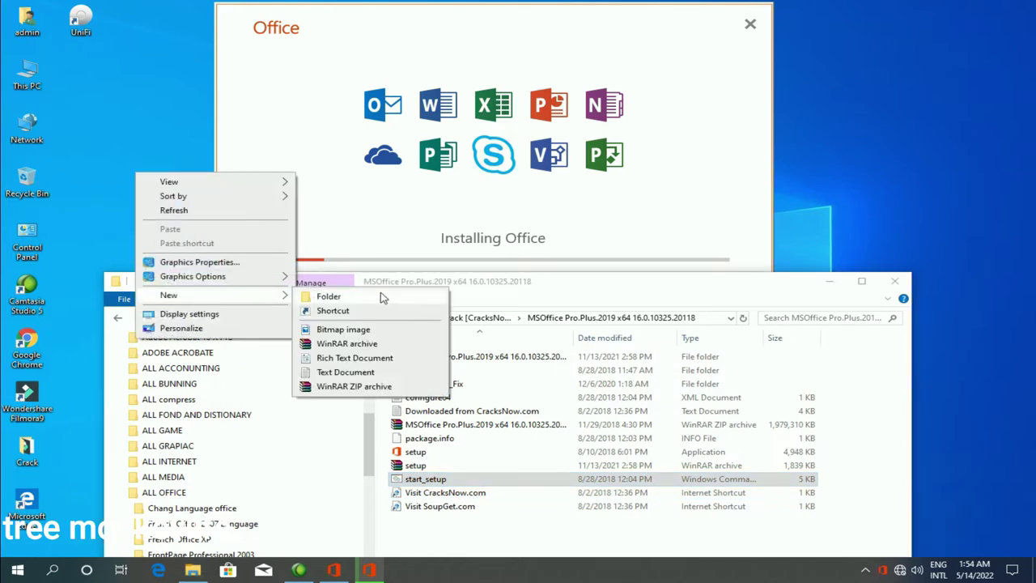
click(345, 372)
click(85, 70)
double_click(85, 70)
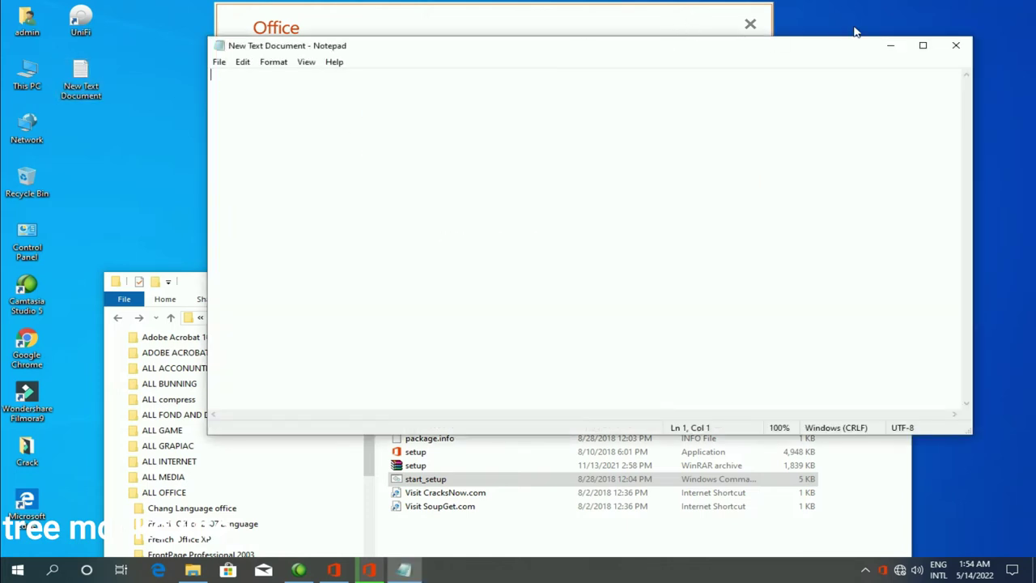
Shrink the Notepad window, move it beside the installer and write "setup office" in the document
drag(973, 114, 619, 118)
drag(410, 39, 799, 219)
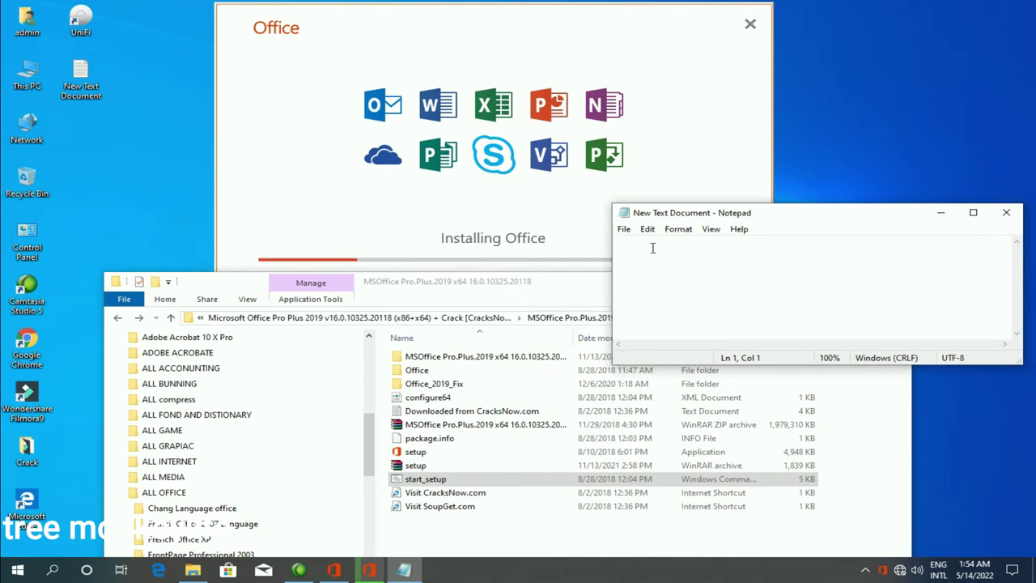
text(setup)
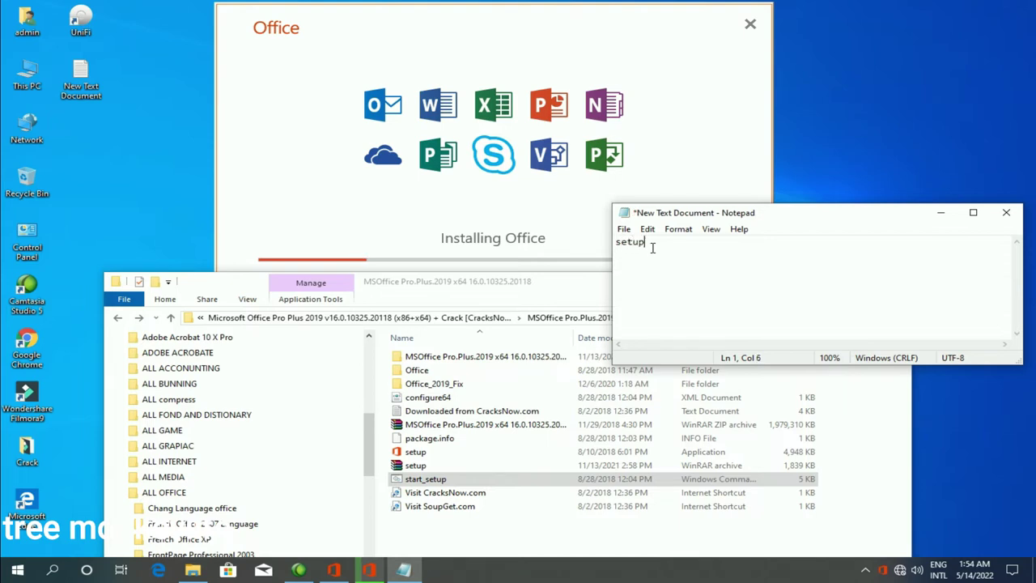
text( c)
text(ffi)
text(ce)
Copy the name of the start_setup file and add it to the note after the word "file"
double_click(414, 479)
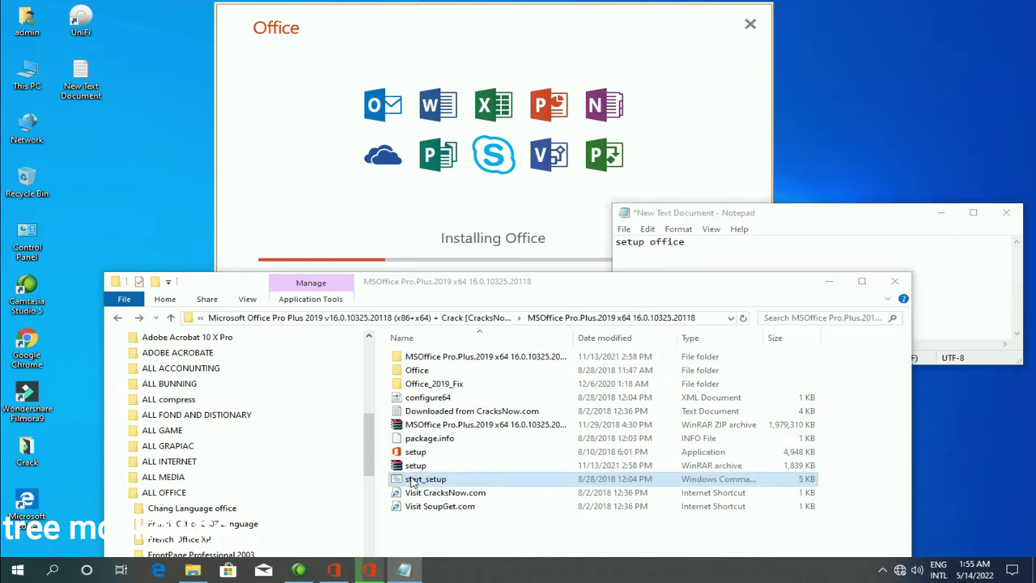
key(shift+F10)
click(486, 446)
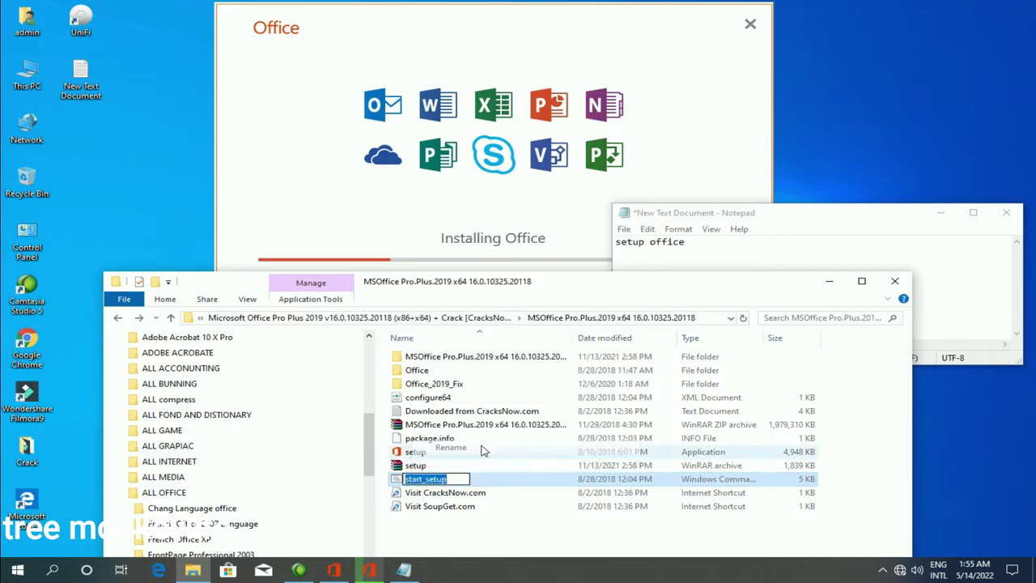
right_click(452, 480)
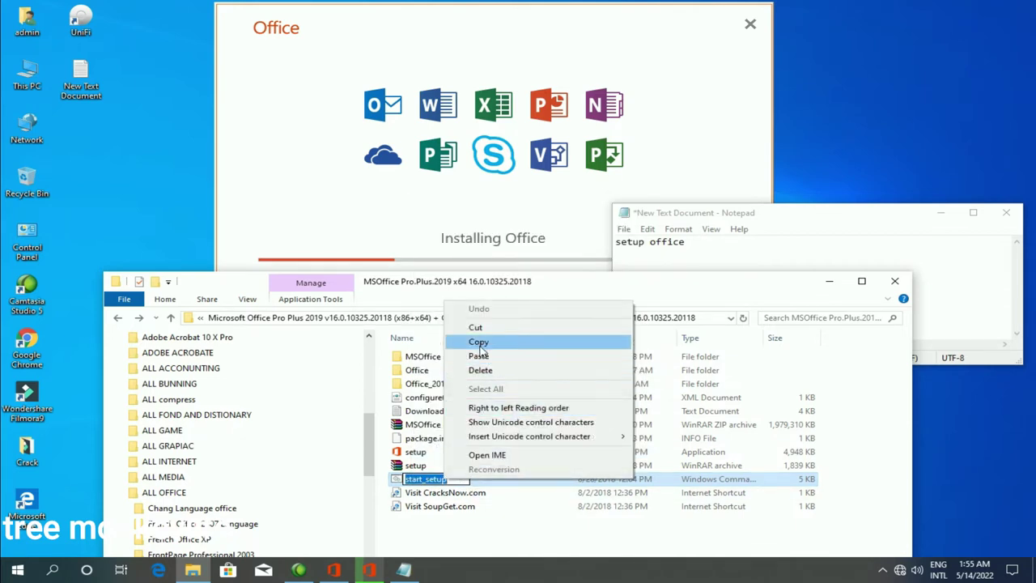
click(483, 340)
click(743, 251)
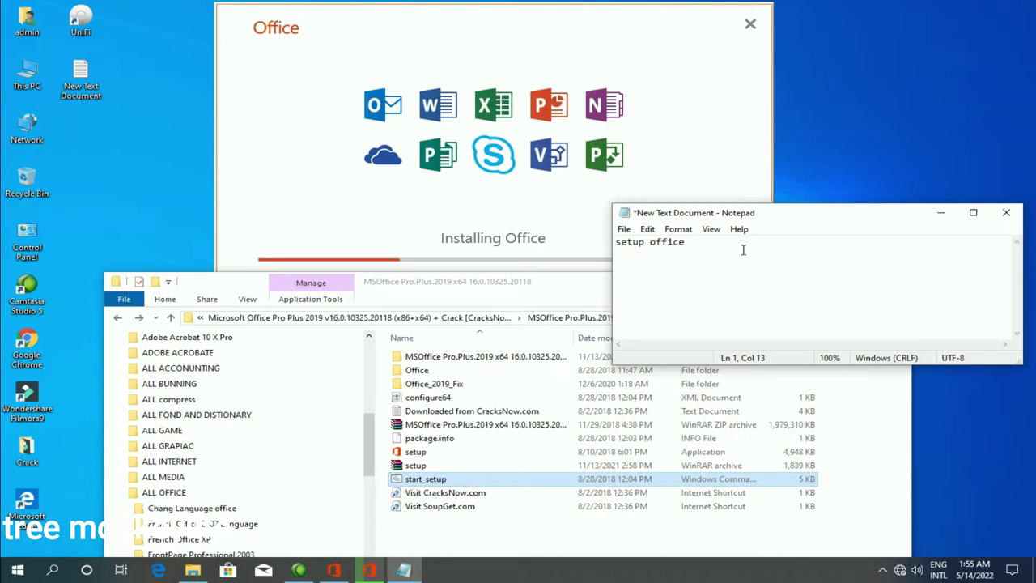
text(filee)
key(ctrl+v)
Minimize the Notepad and File Explorer windows and refresh the desktop
click(941, 213)
right_click(855, 152)
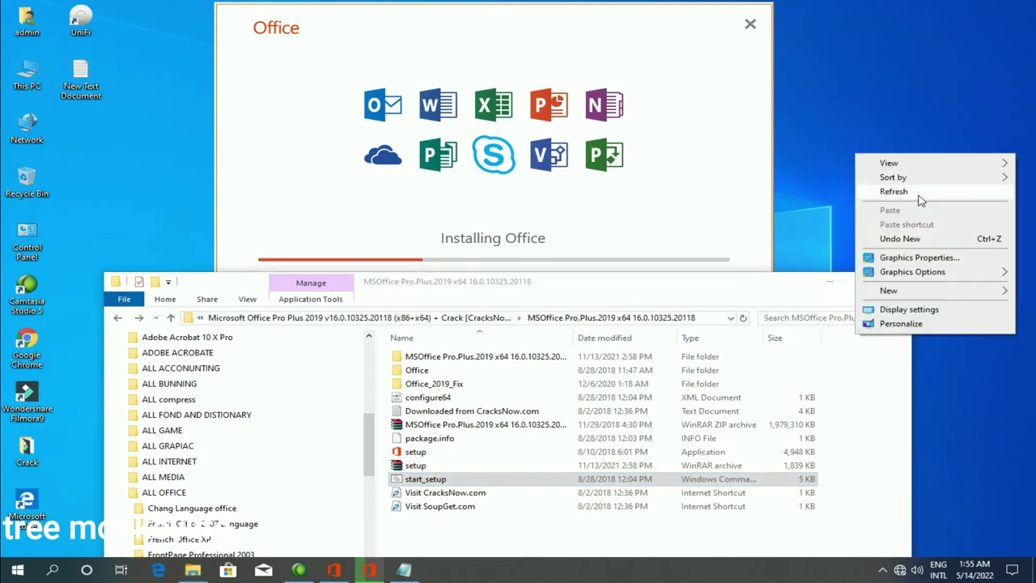
click(931, 195)
click(830, 283)
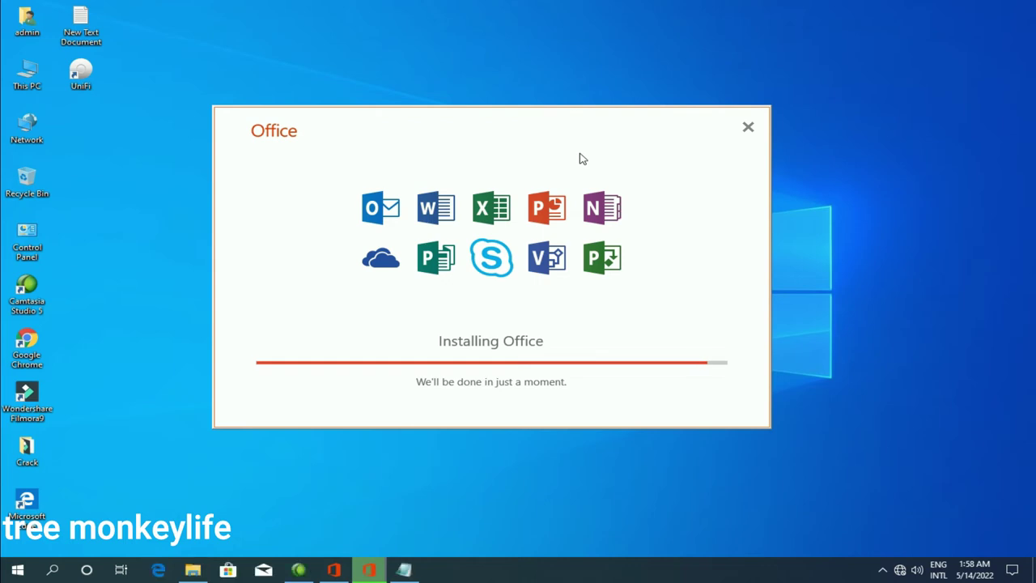
right_click(105, 144)
key(e)
right_click(98, 118)
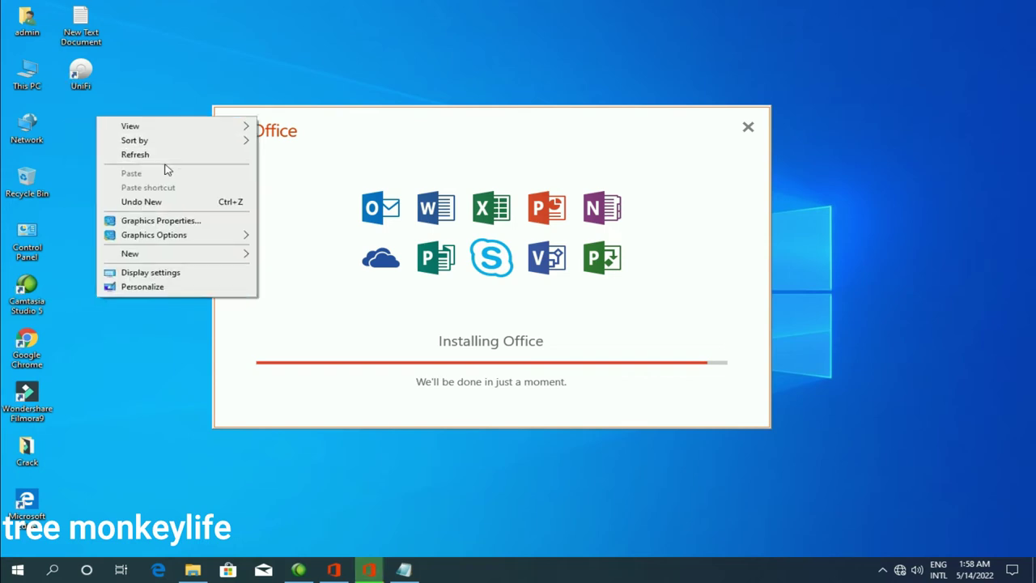
click(134, 154)
right_click(74, 120)
click(143, 158)
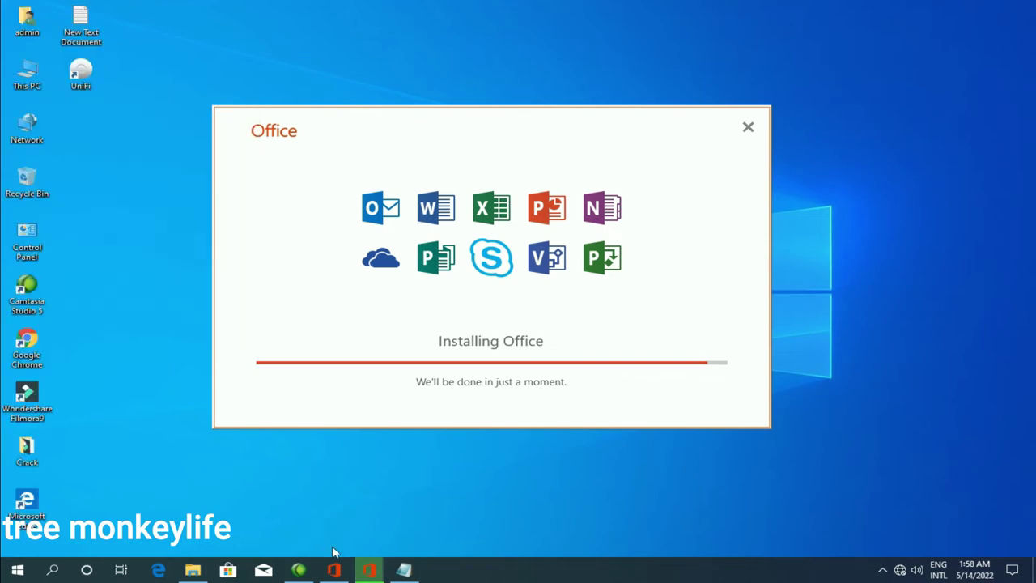
right_click(848, 144)
click(873, 180)
right_click(809, 110)
click(843, 152)
click(976, 574)
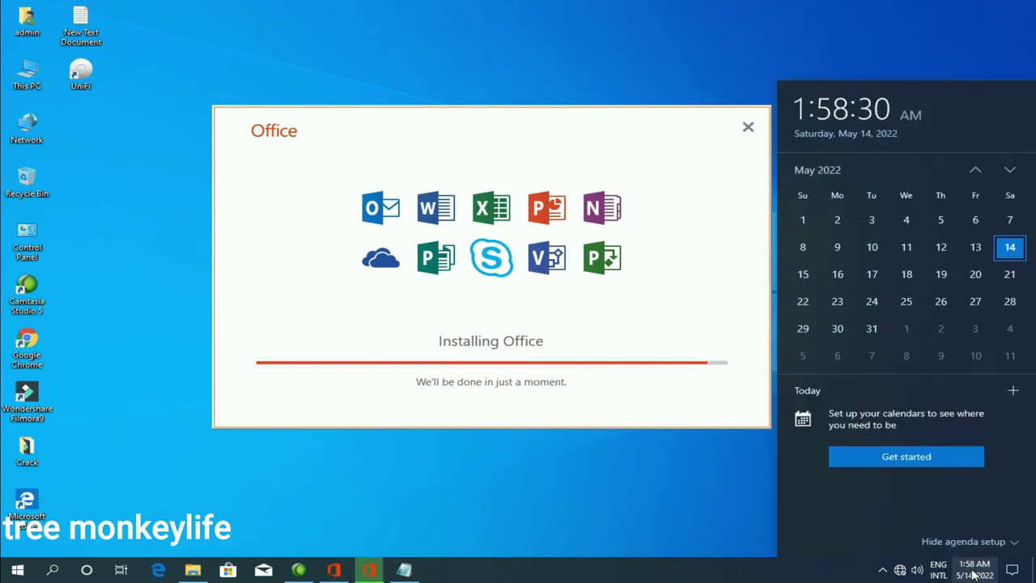
click(702, 514)
right_click(312, 30)
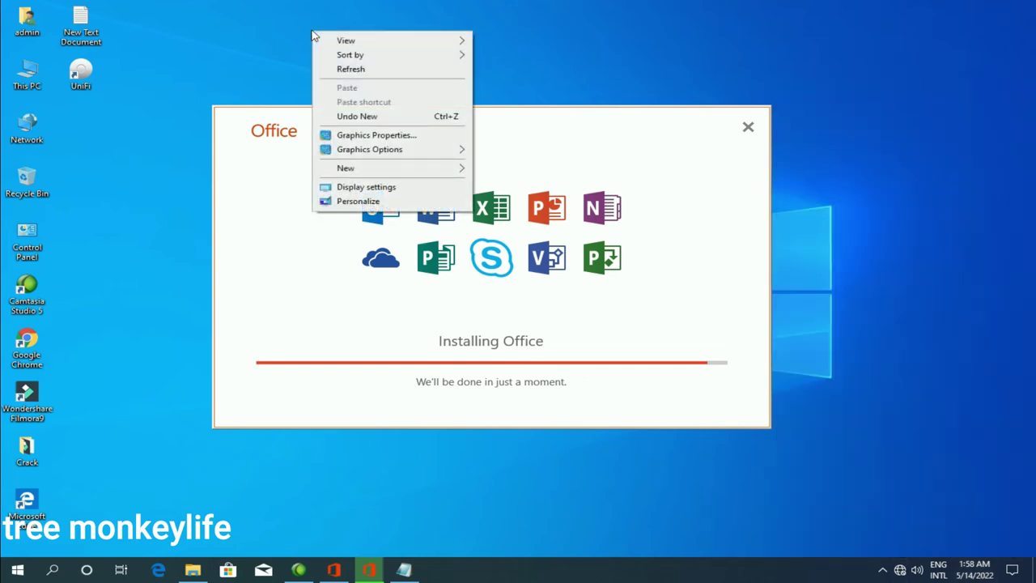
click(283, 34)
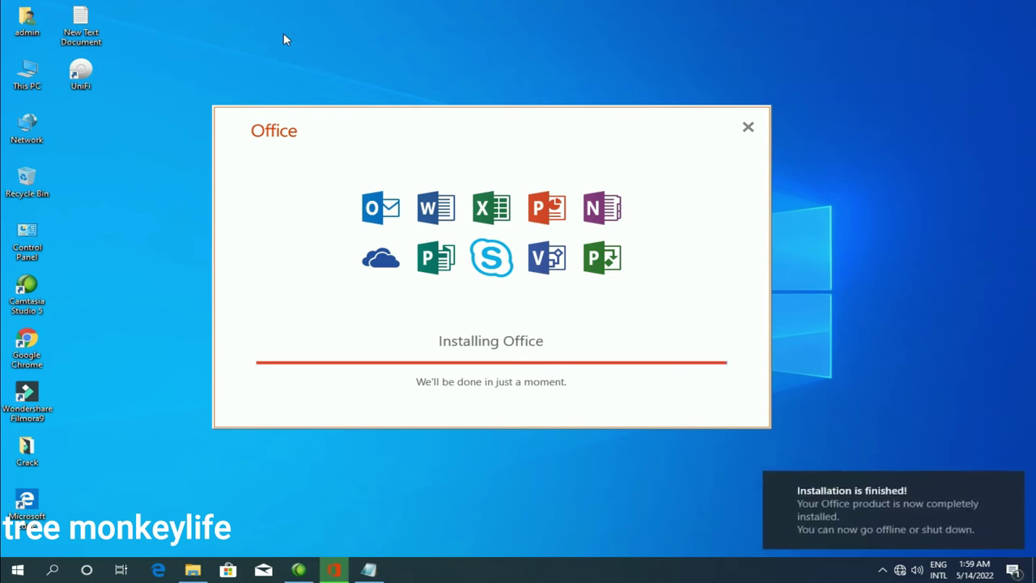
Close the Office installer window once the installation has finished
click(478, 402)
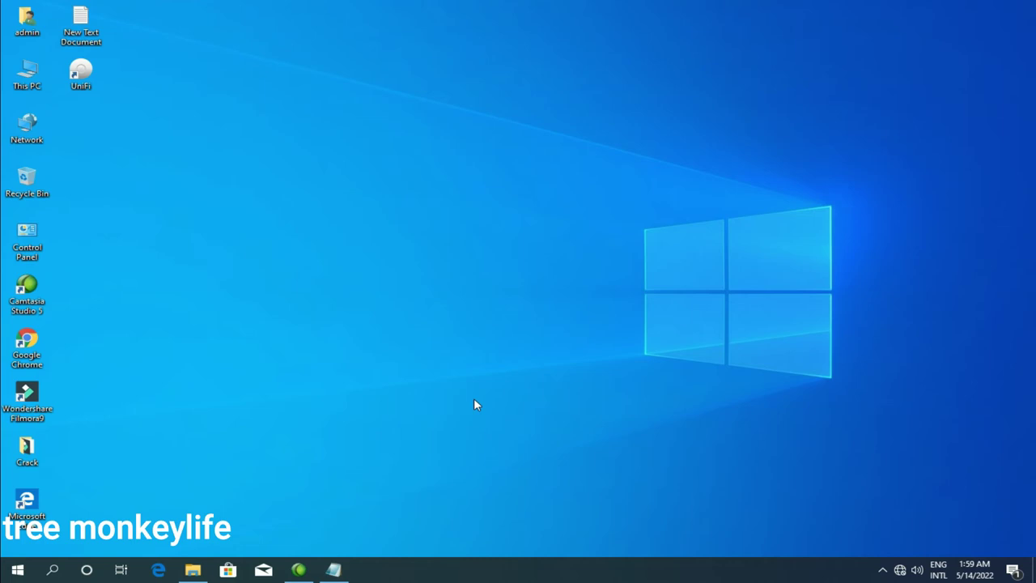
click(299, 570)
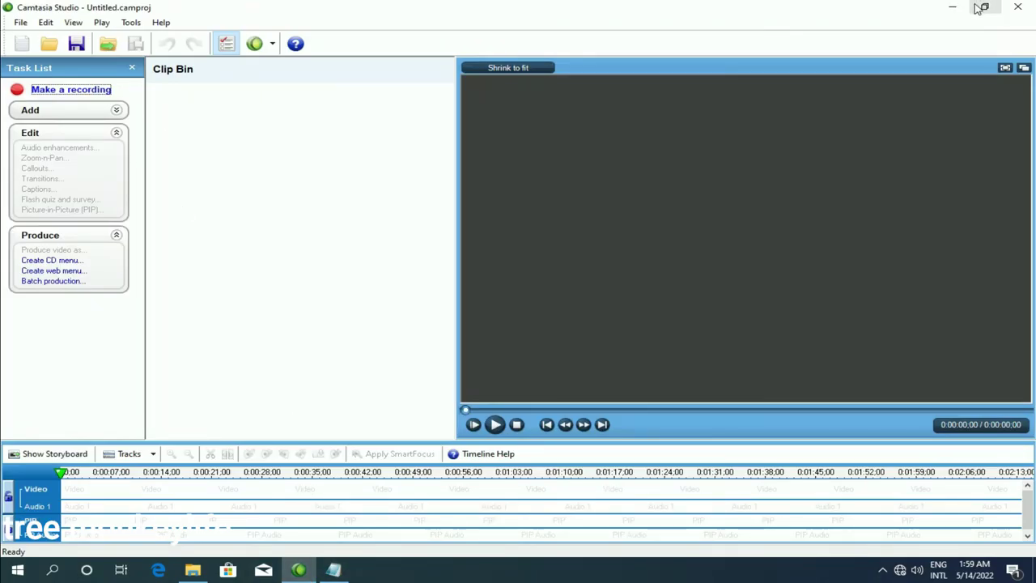
click(979, 8)
click(490, 8)
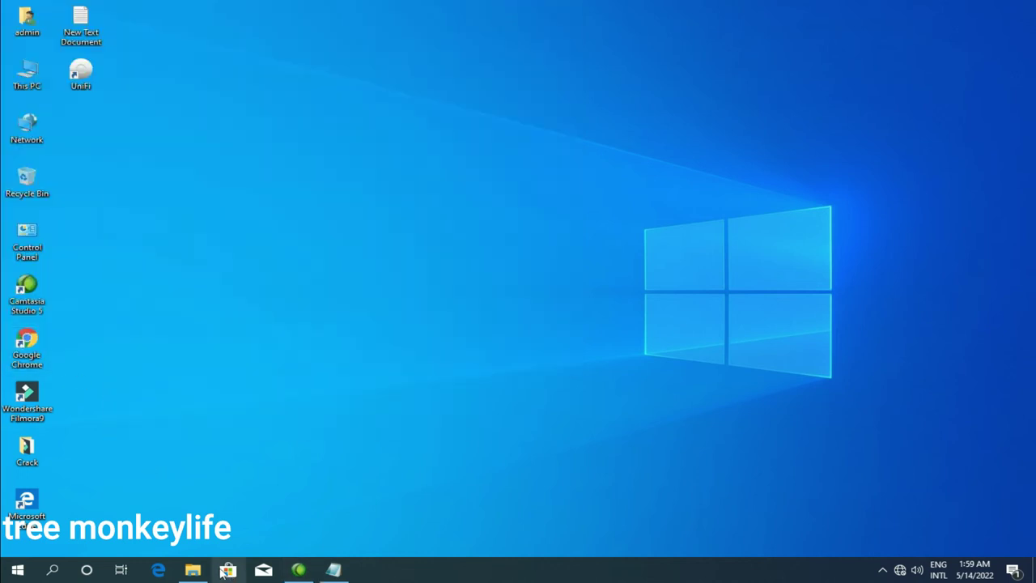
Start Word from the installed programs and minimize the File Explorer window
click(193, 570)
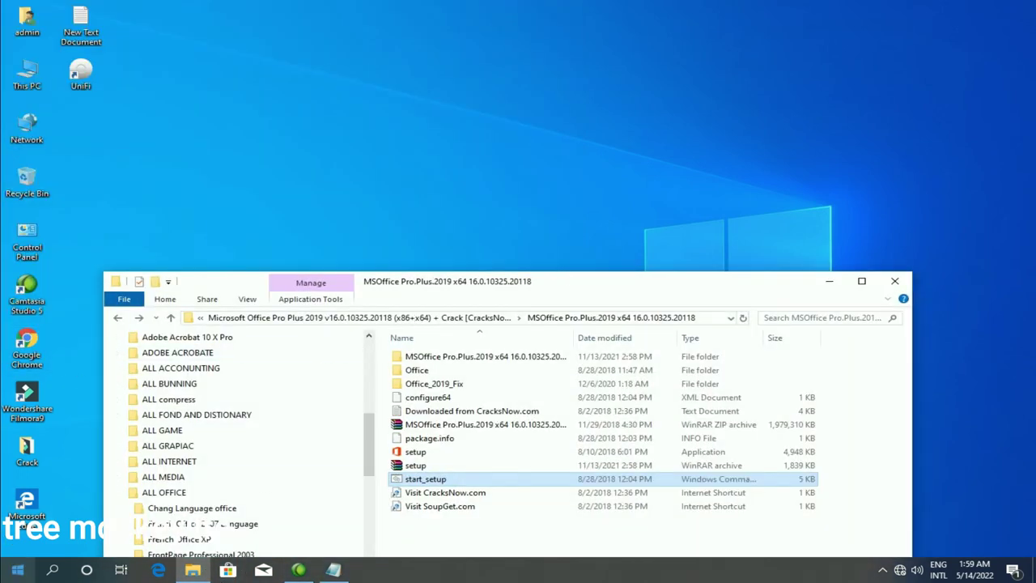
click(17, 570)
click(81, 184)
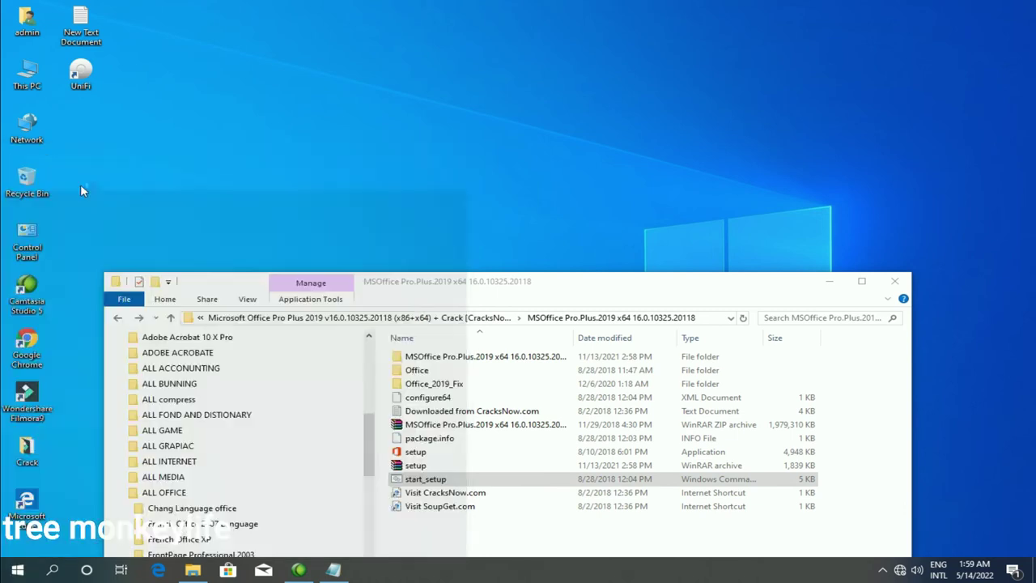
click(828, 282)
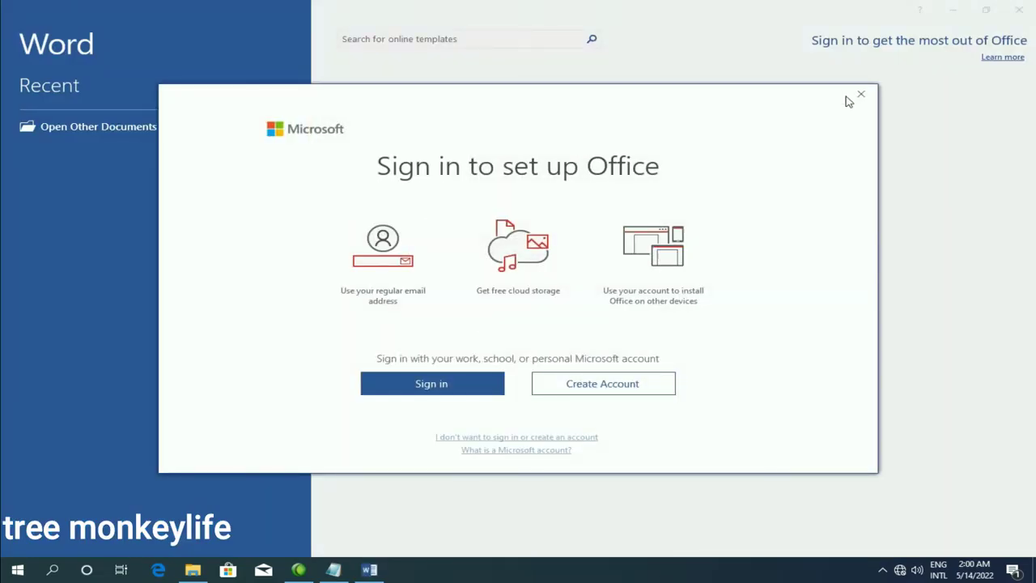
Dismiss the Office sign-in prompt and accept the license agreement over a new blank document
click(861, 95)
click(417, 188)
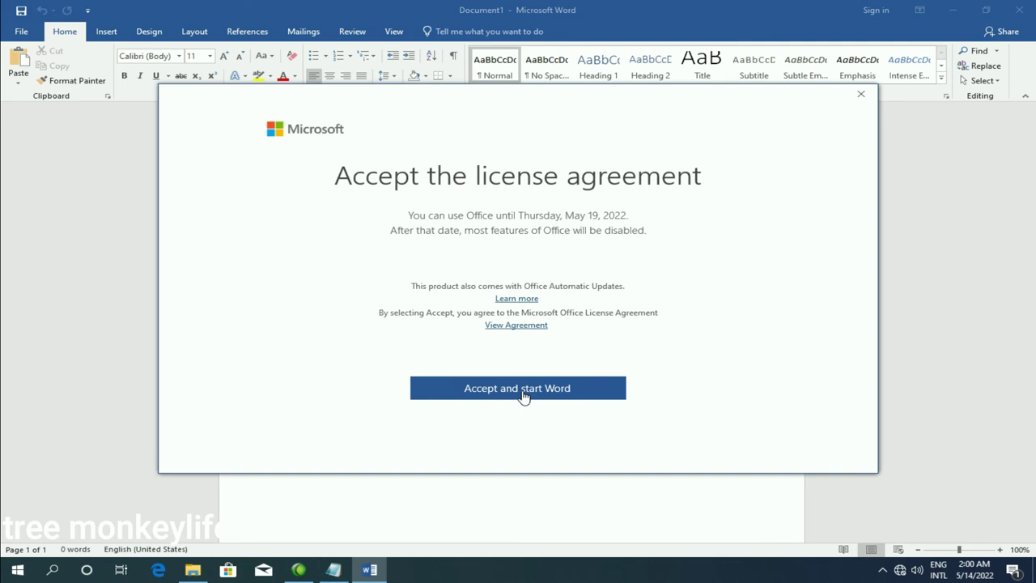
click(522, 392)
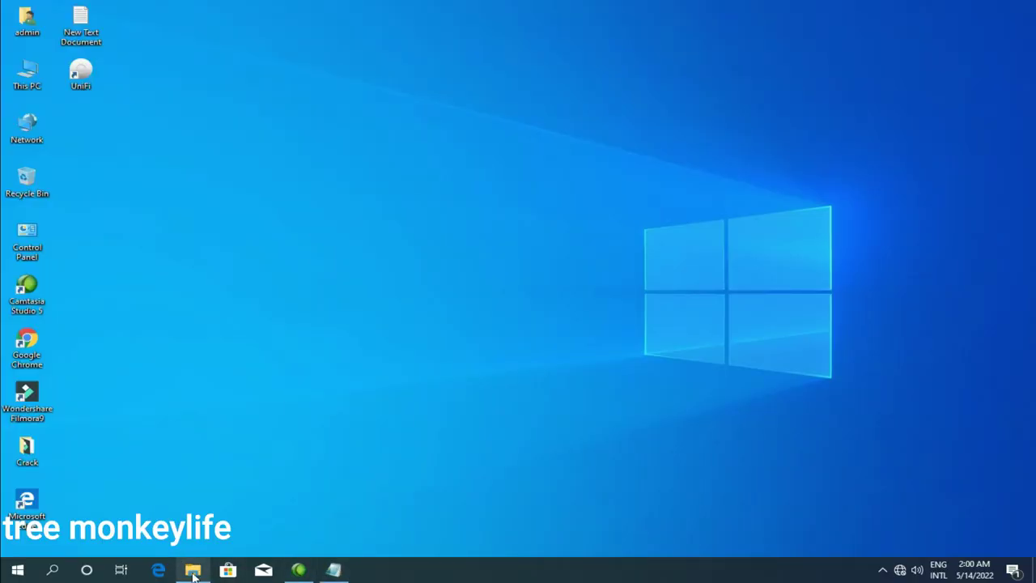
Open the inner Office_2019_Fix folder inside the MS Office 2019 folder in File Explorer
click(192, 571)
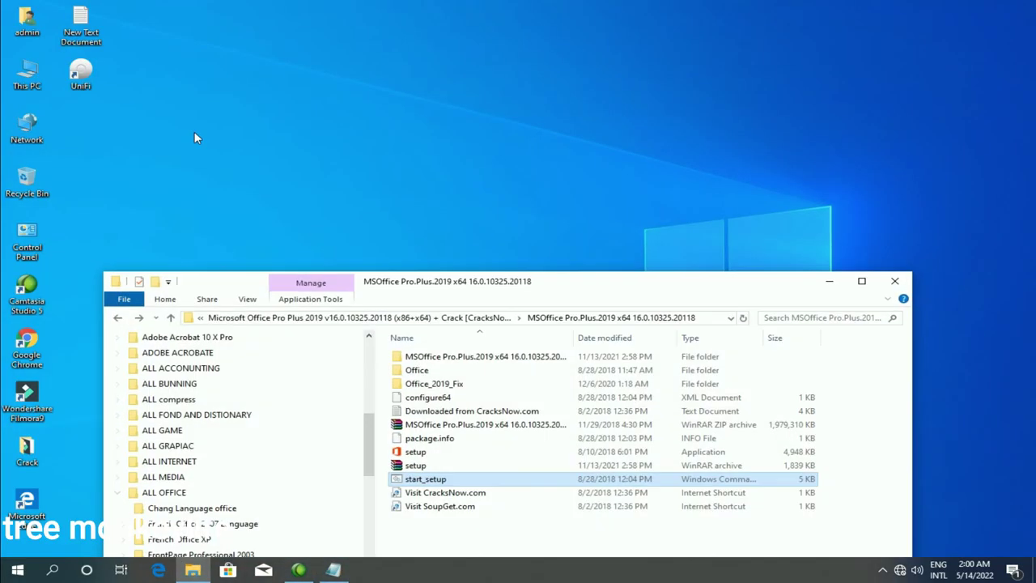
click(119, 317)
double_click(431, 357)
double_click(441, 362)
double_click(439, 363)
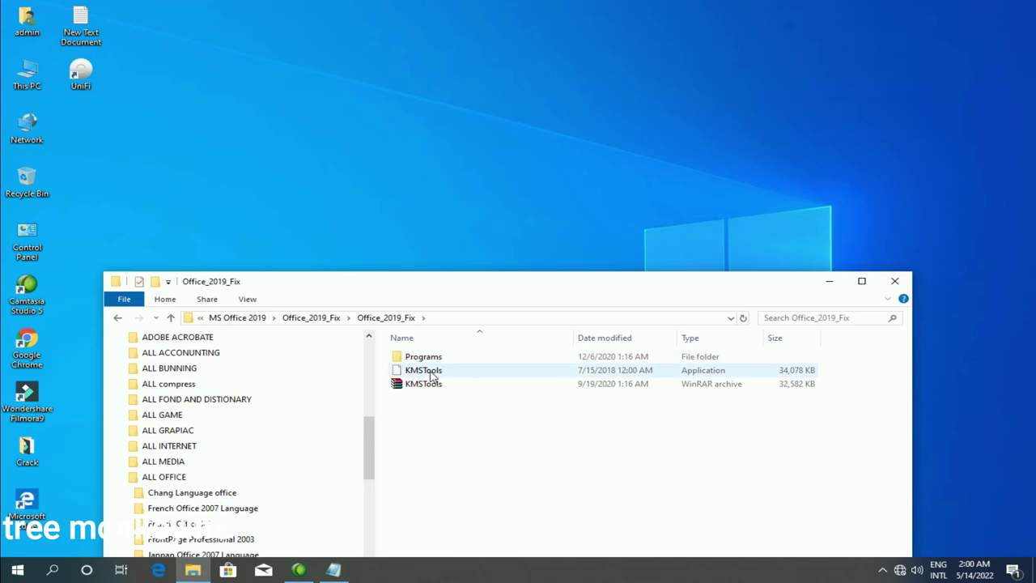
Try to run the KMSTools application as administrator and dismiss the resulting error dialog
right_click(431, 375)
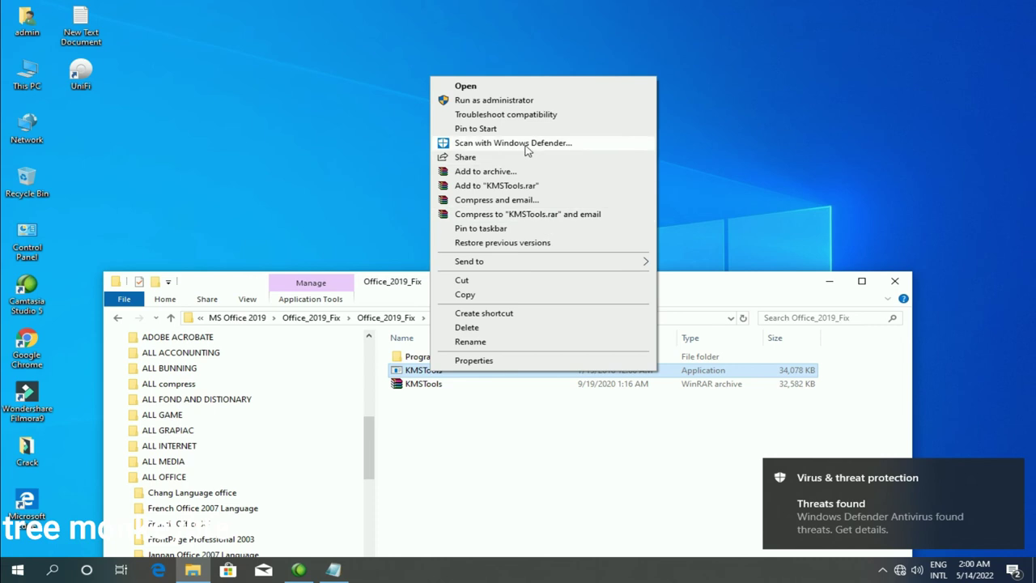
click(466, 99)
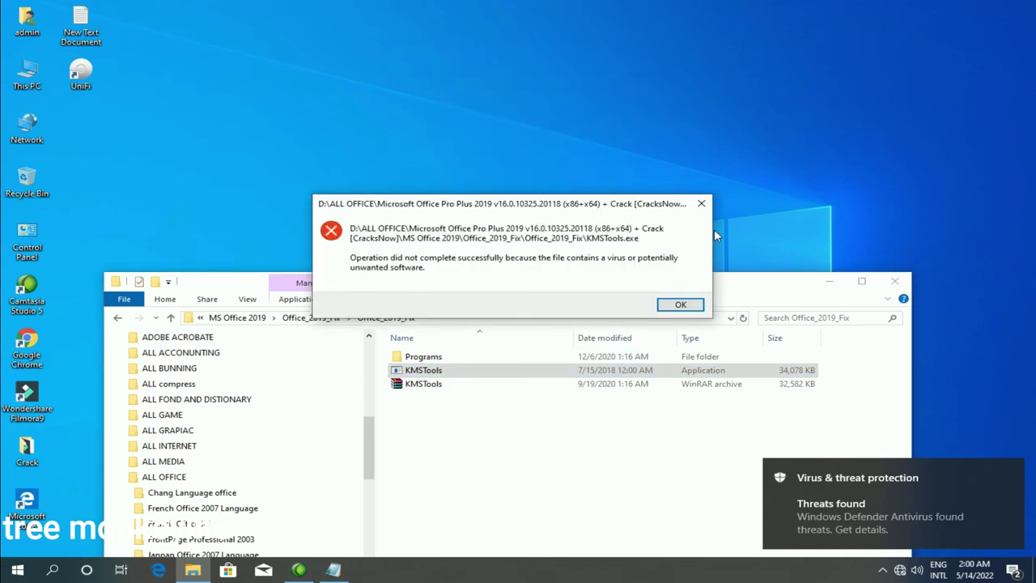
click(681, 305)
Turn off real-time protection and cloud-delivered protection in the Windows Security virus and threat protection settings
click(943, 533)
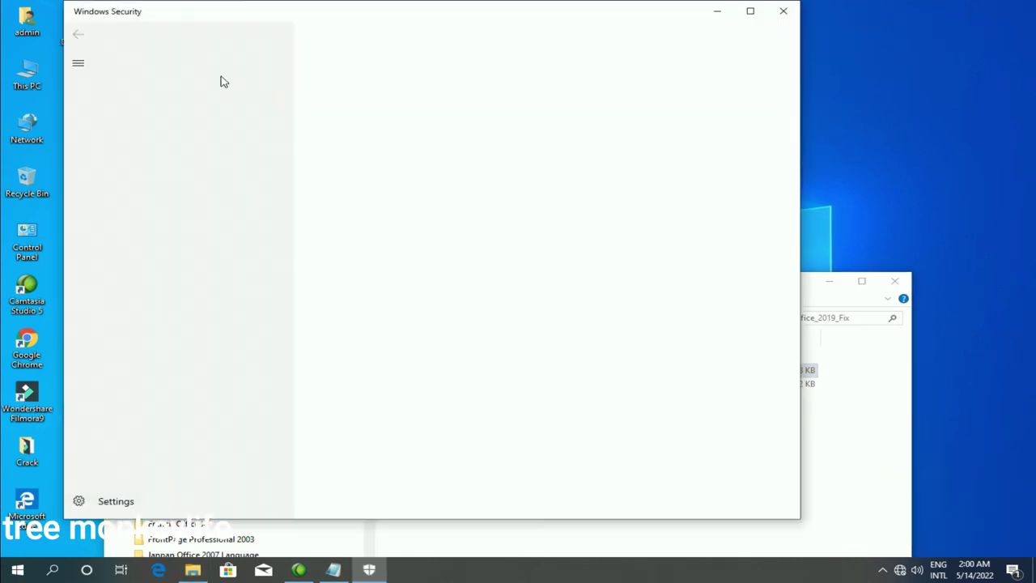
click(136, 123)
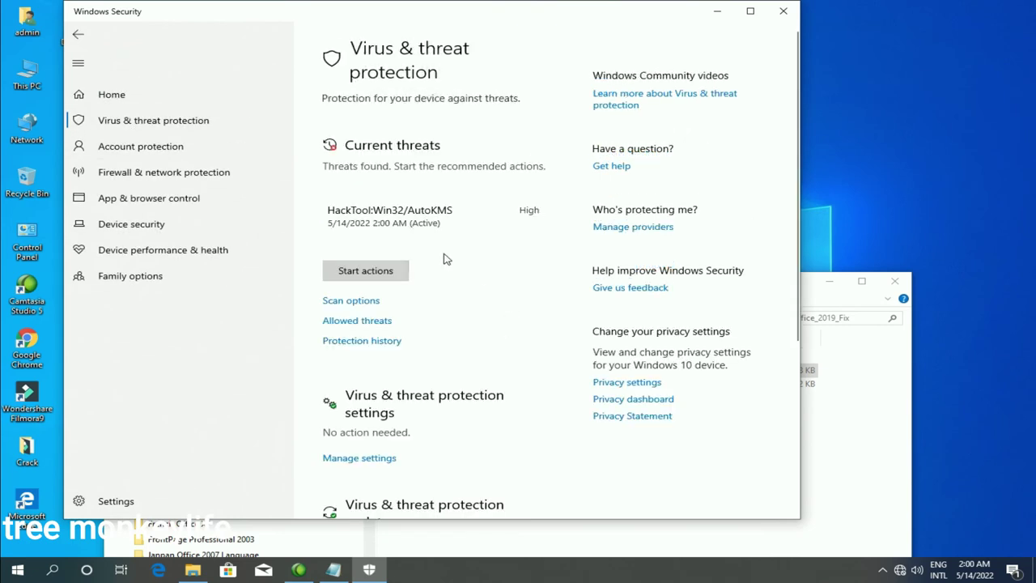
click(363, 460)
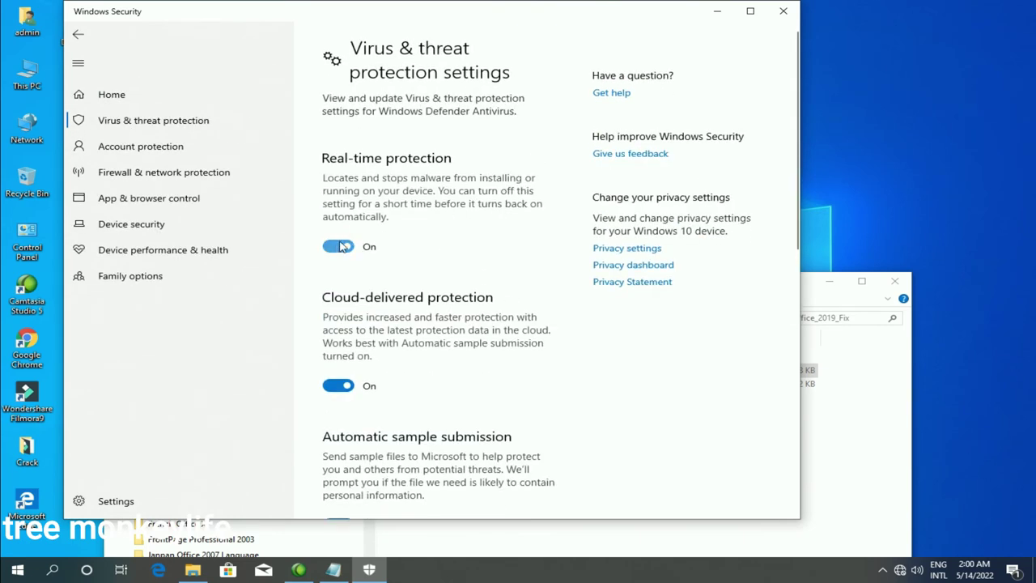
click(338, 246)
click(339, 426)
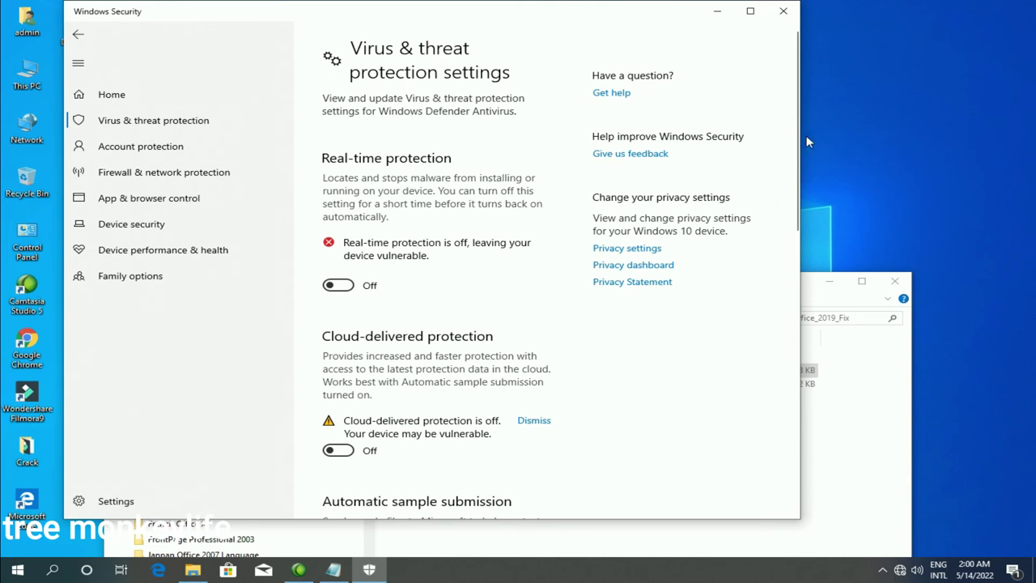
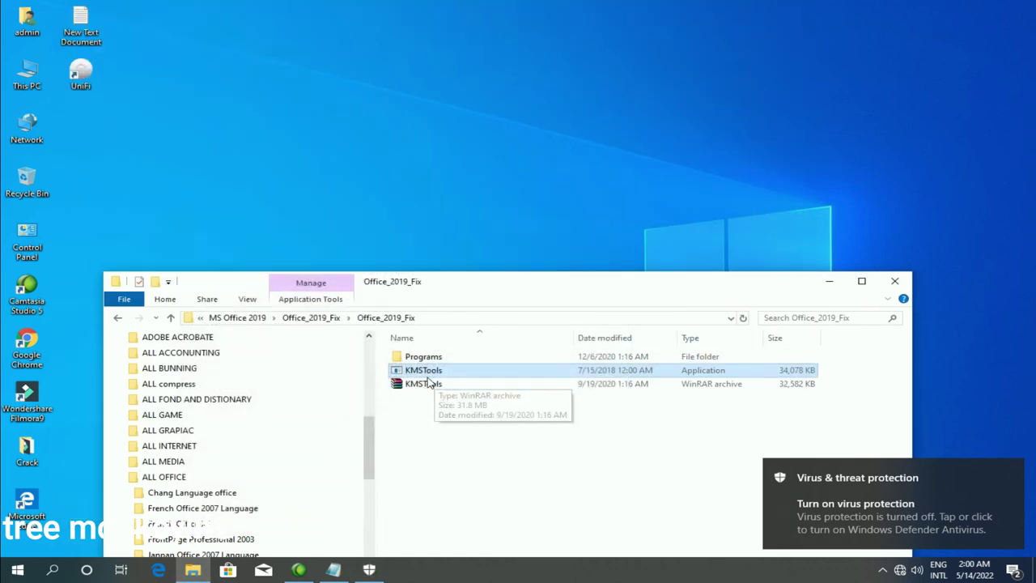
Extract the KMSTools archive into the current Office_2019_Fix folder, replacing all existing files
click(416, 385)
right_click(486, 393)
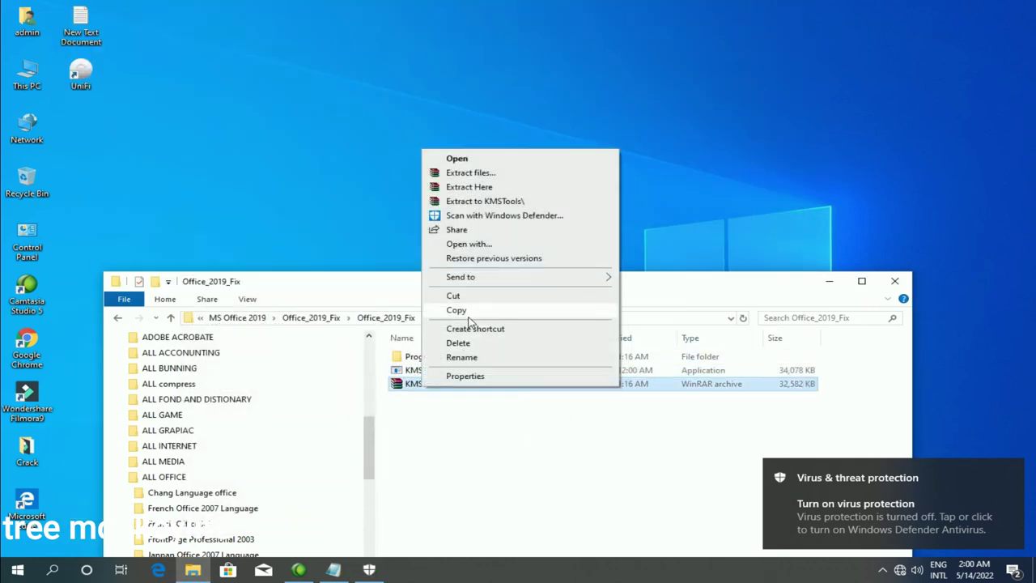
click(469, 186)
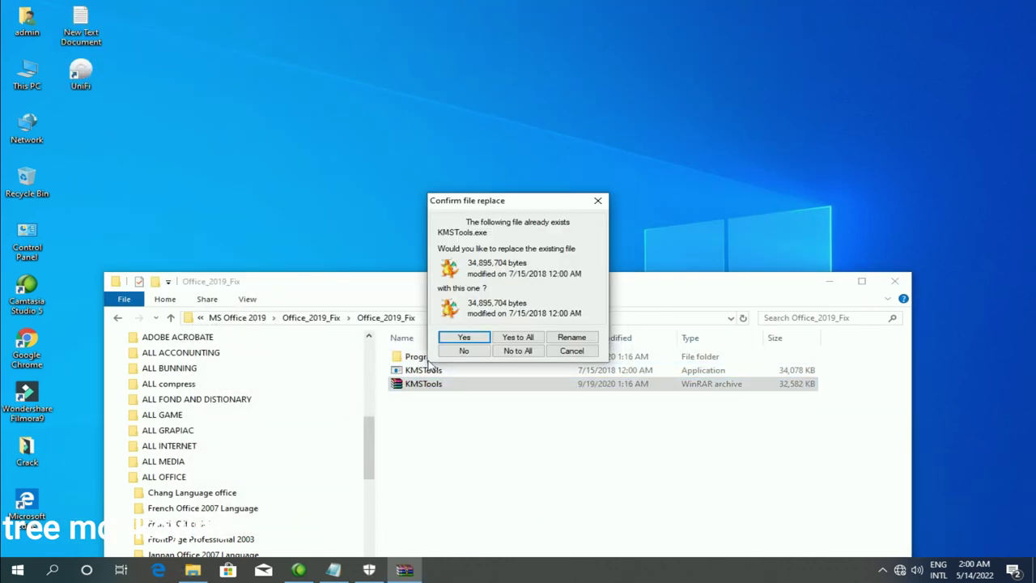
click(523, 337)
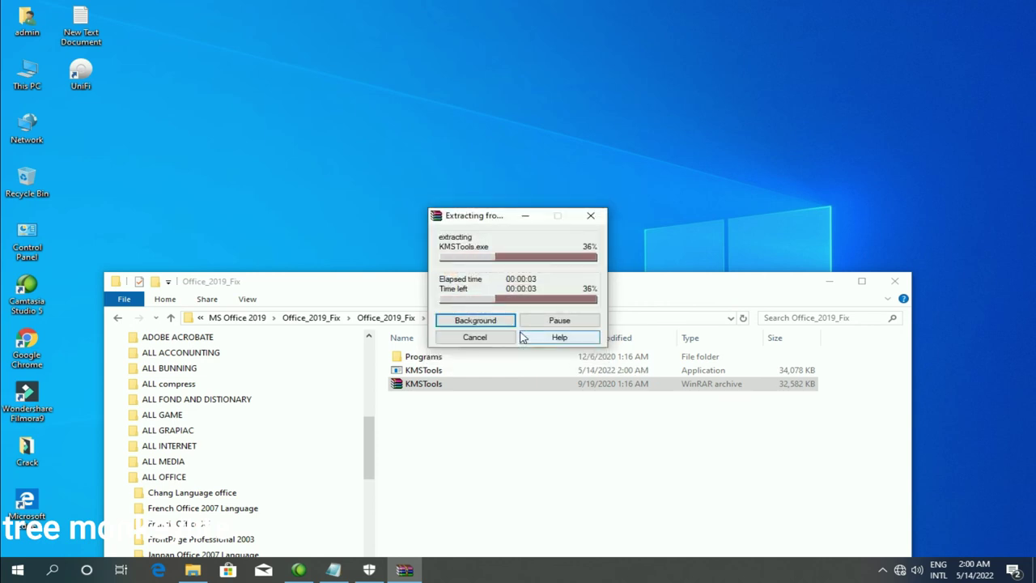
Run the KMSTools application as administrator and launch AAct Portable from it
right_click(420, 371)
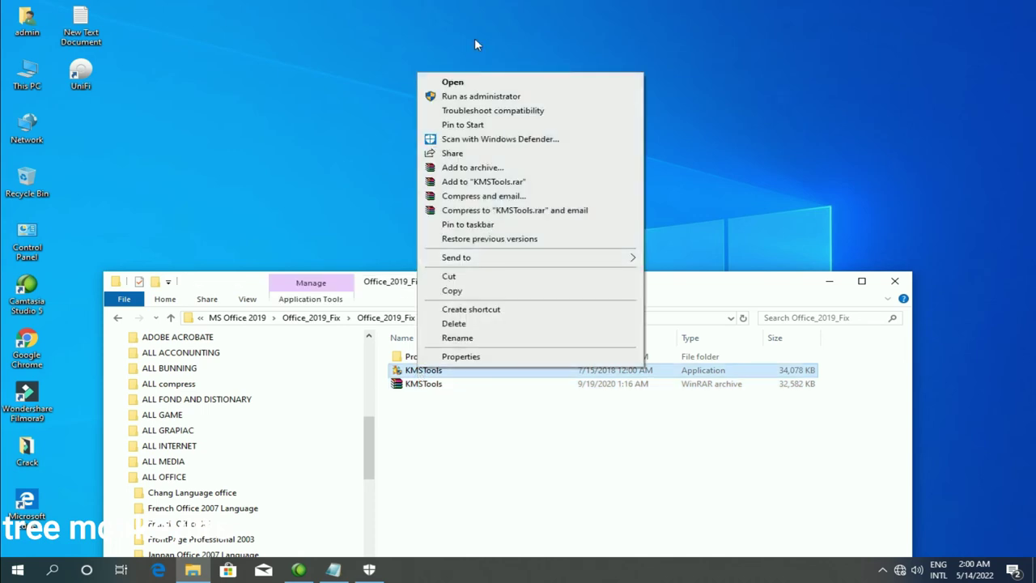
click(481, 96)
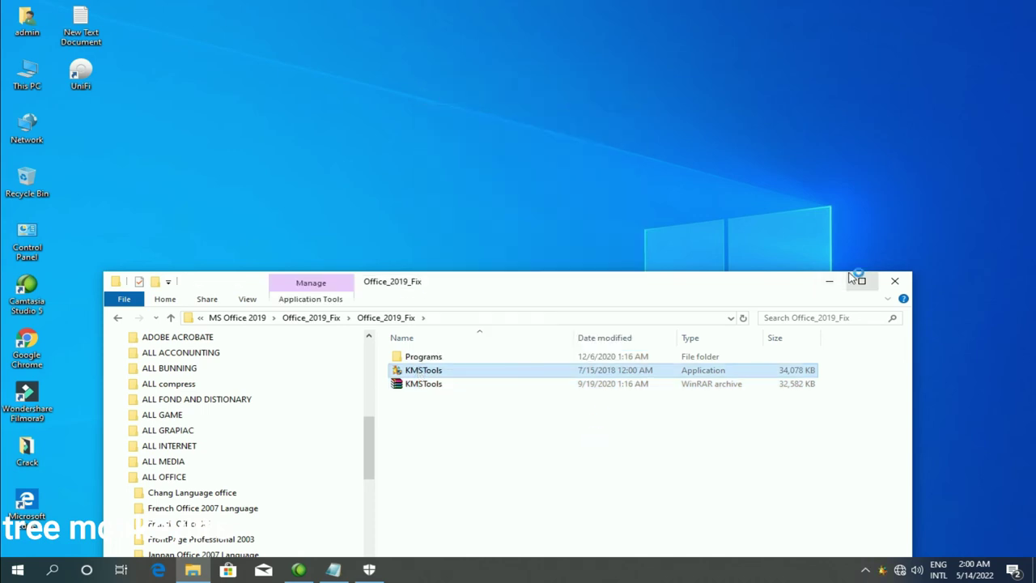
right_click(490, 84)
click(581, 119)
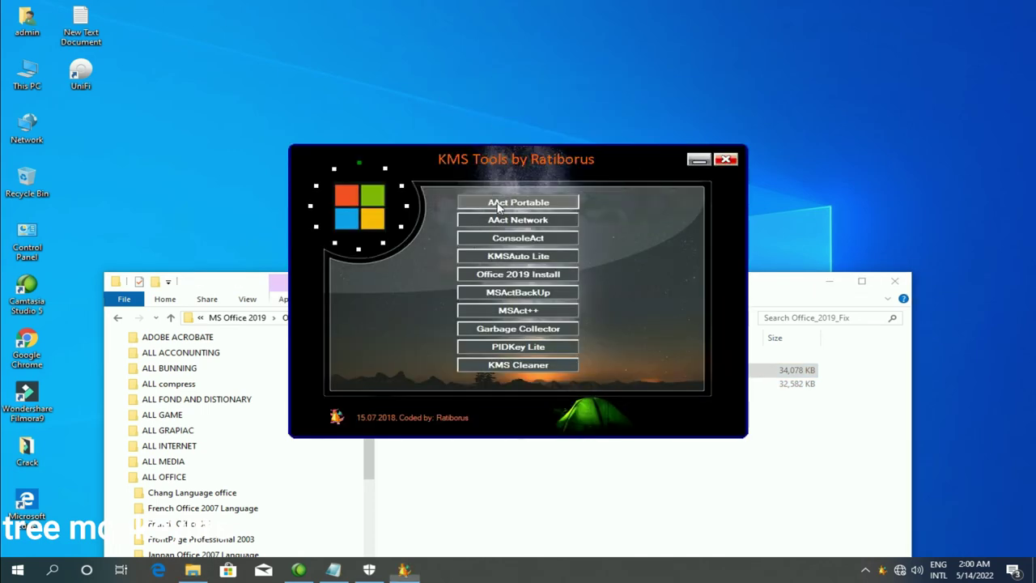
click(509, 202)
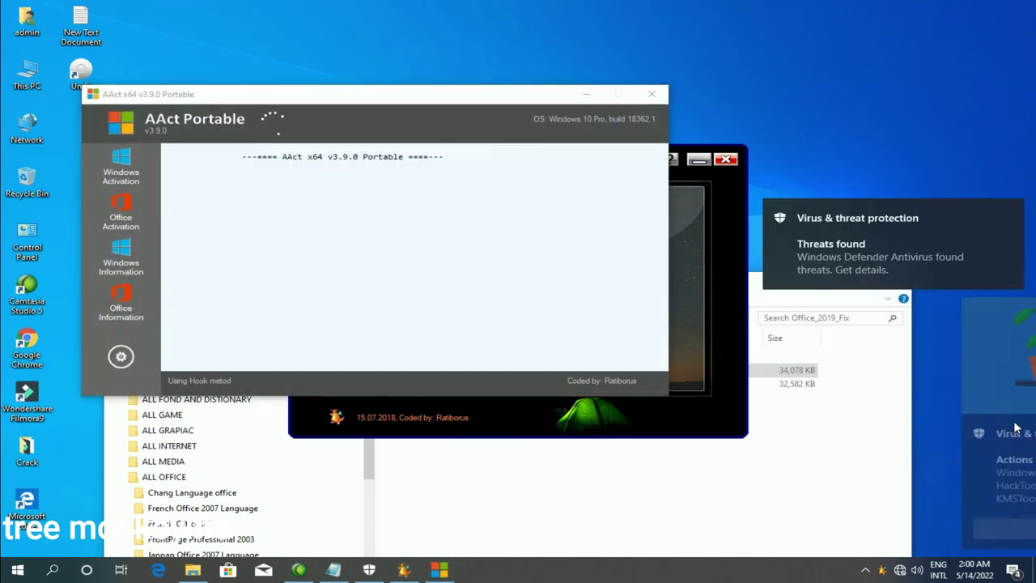
Run Office Activation with the GVLK key installation accepted, and close AAct Portable and KMS Tools when it finishes
click(122, 220)
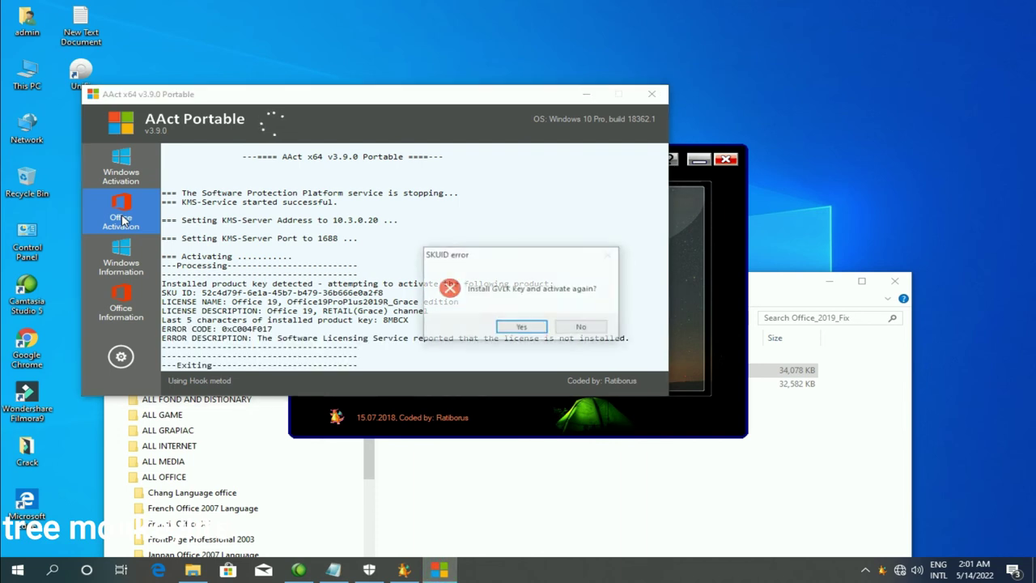
click(522, 327)
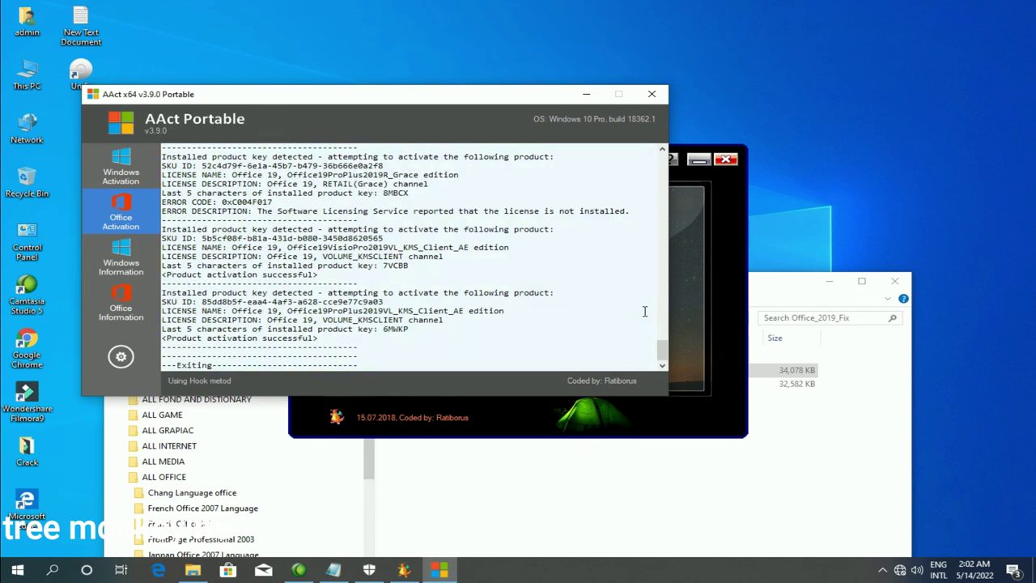
click(652, 94)
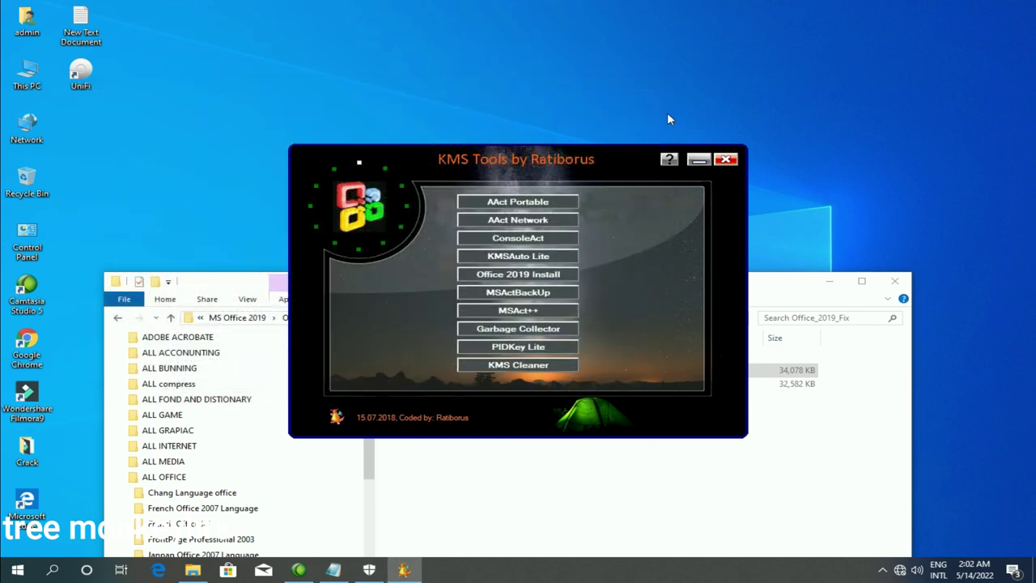
click(731, 160)
Start Word again and create a blank document
click(17, 570)
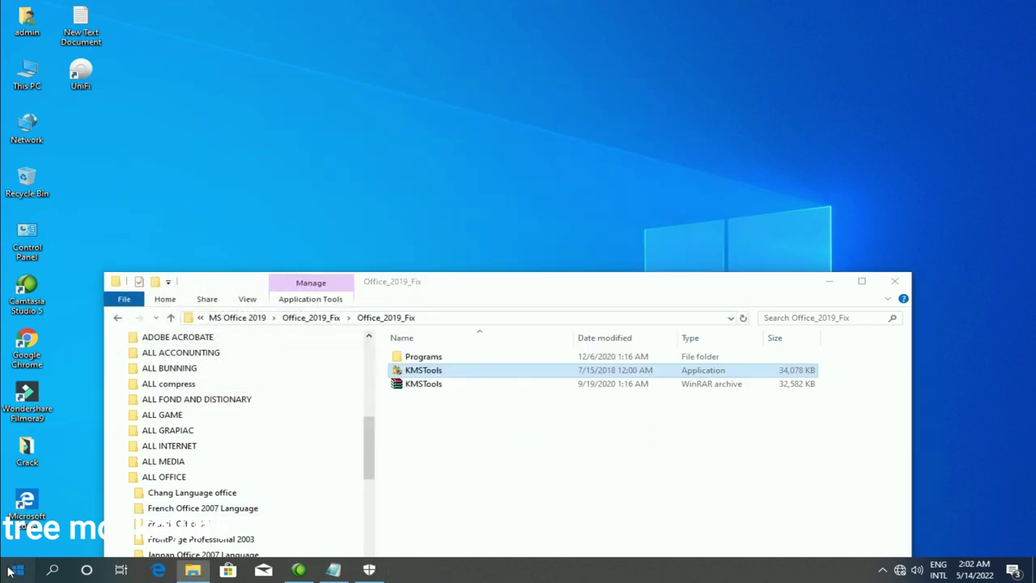
click(84, 185)
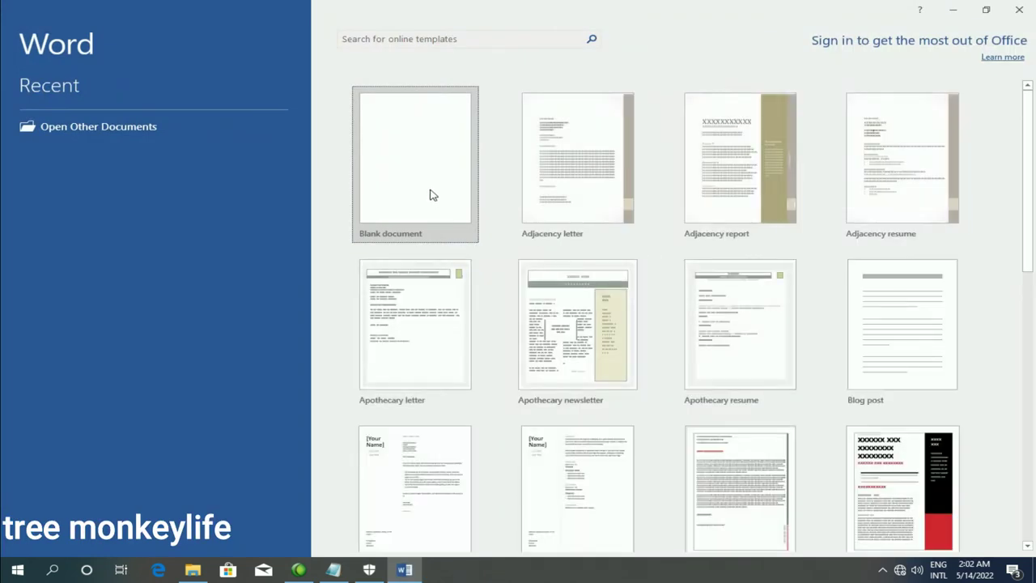
click(490, 391)
click(412, 199)
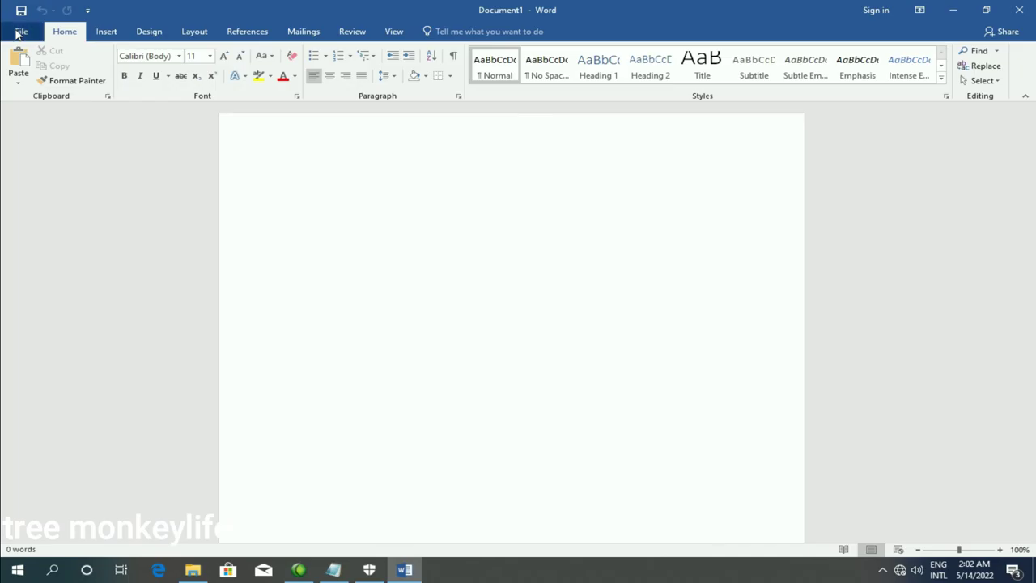
click(21, 31)
click(37, 321)
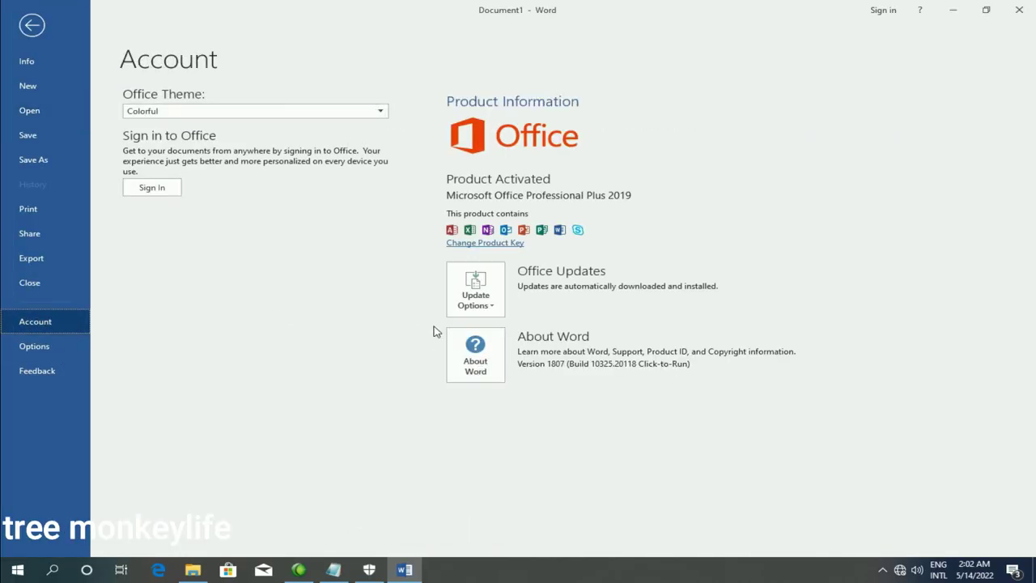
click(483, 292)
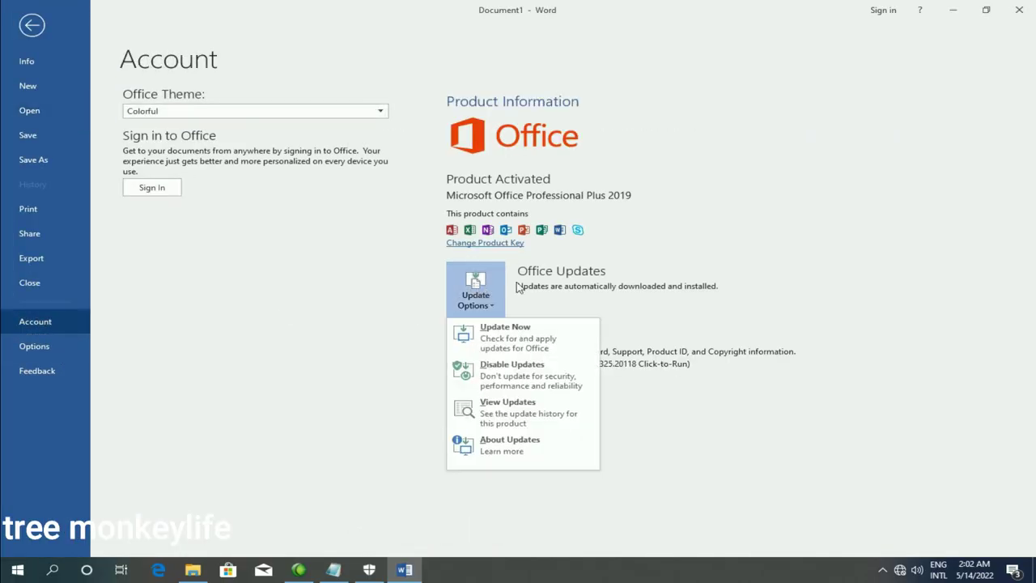
click(505, 369)
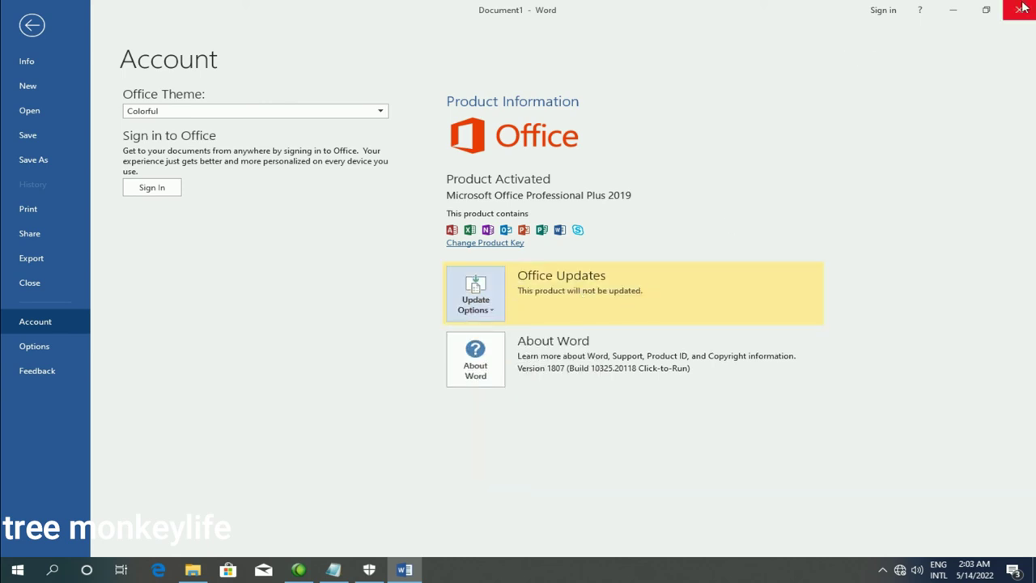
click(34, 26)
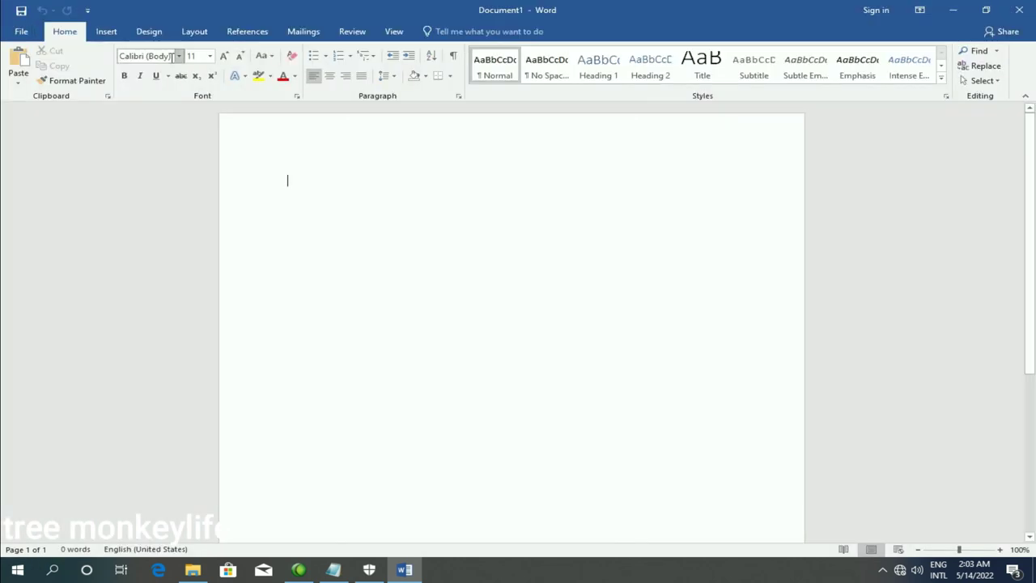
click(1018, 10)
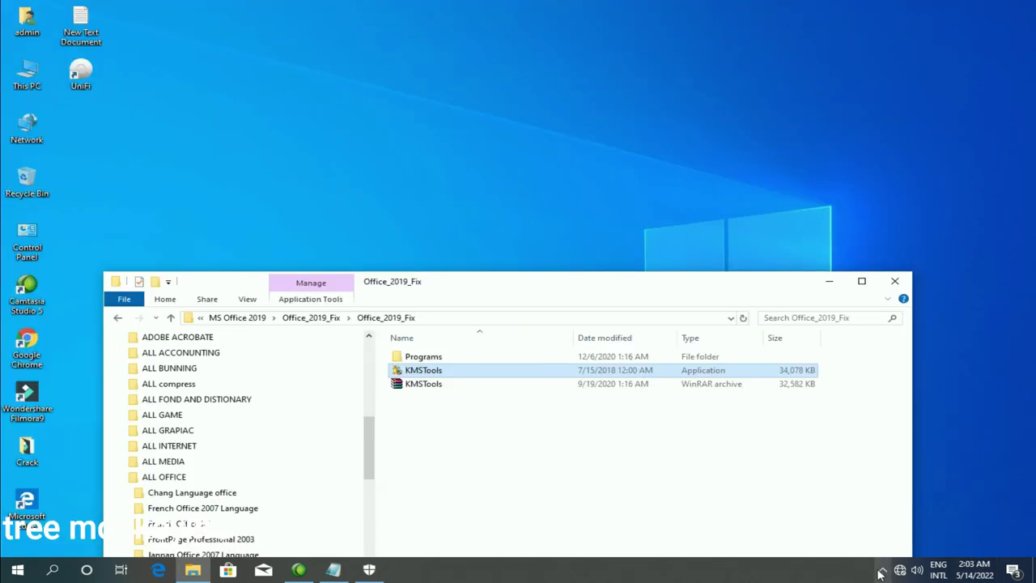
click(882, 570)
click(887, 542)
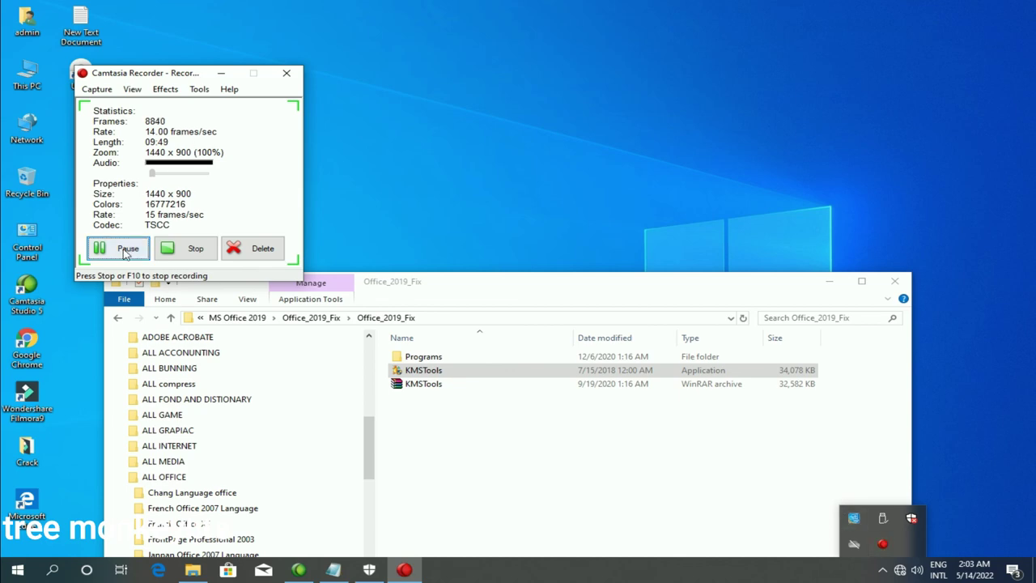